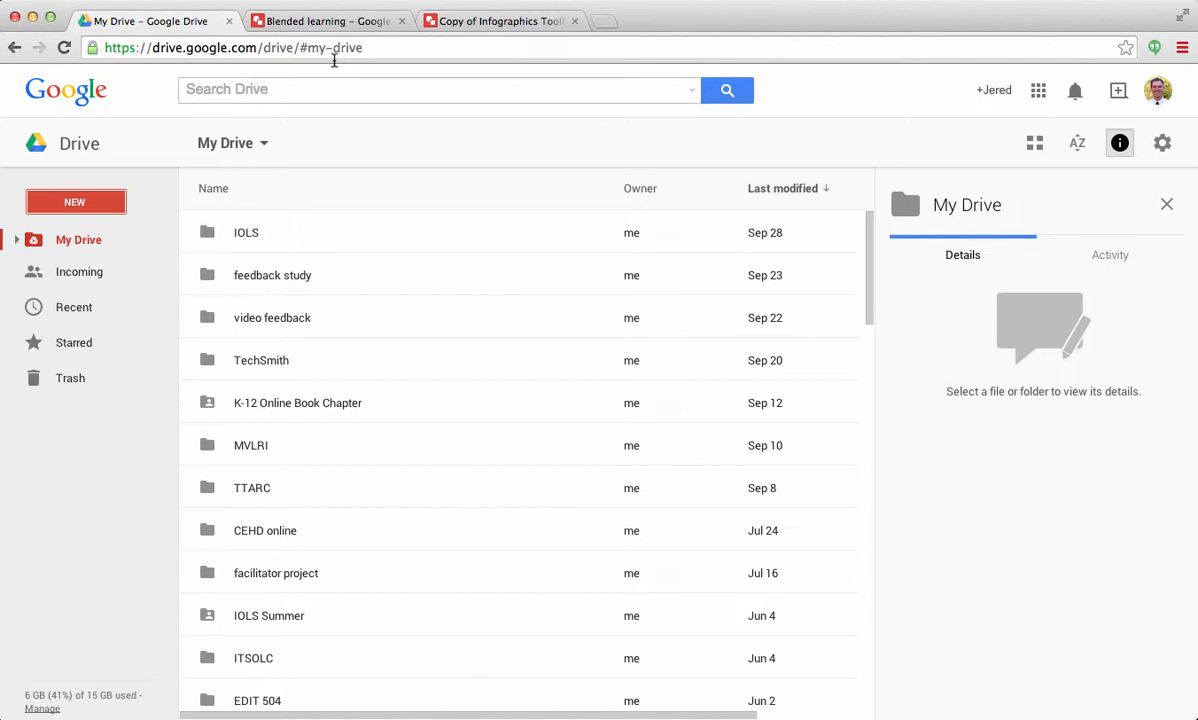
# Step: Create a new blank Google Drawings file in My Drive
pyautogui.click(86, 205)
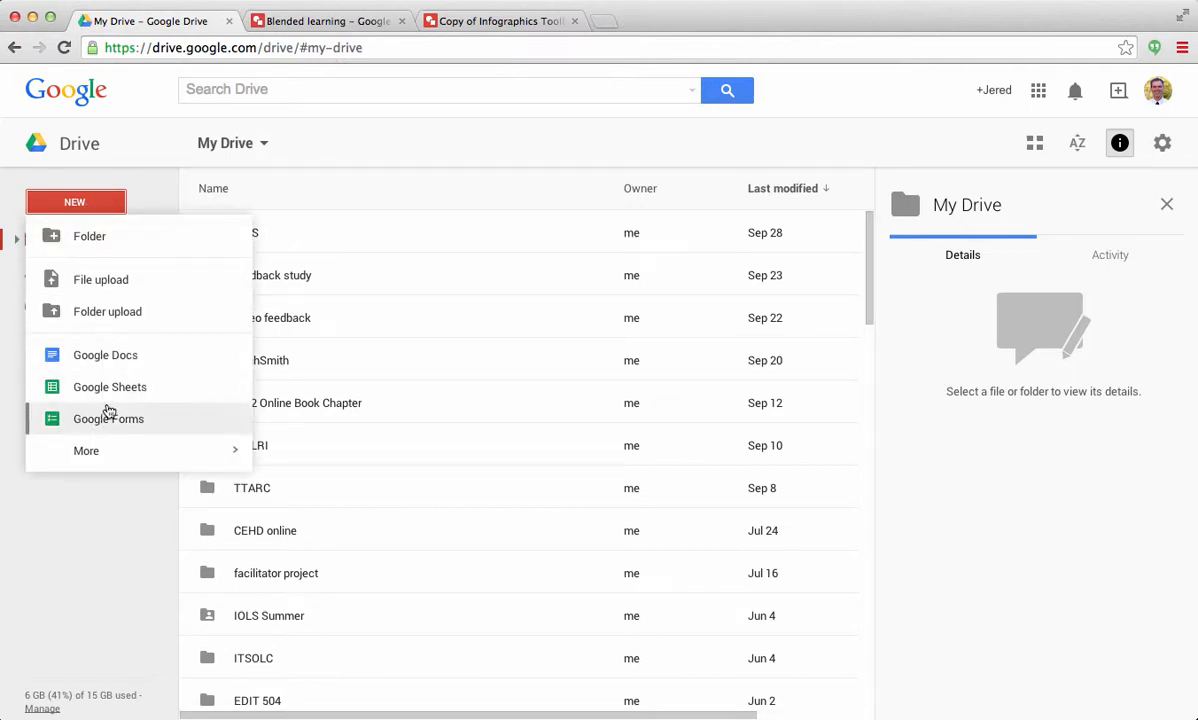
pyautogui.moveTo(107, 466)
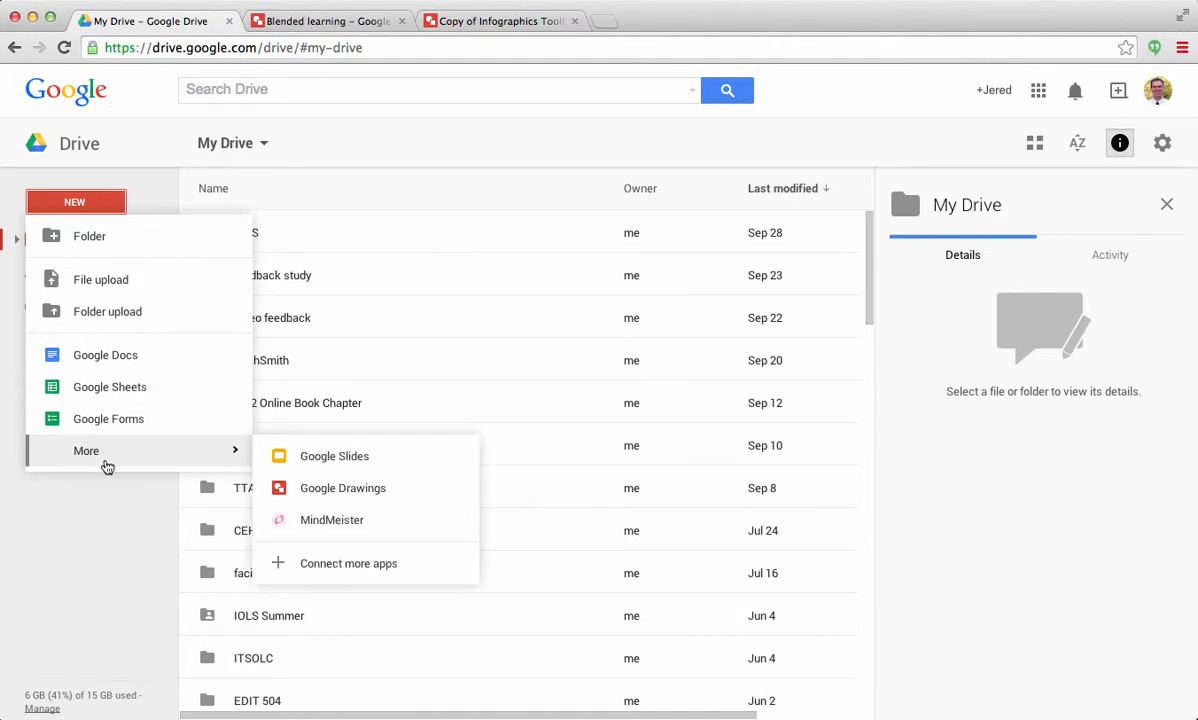
pyautogui.click(337, 490)
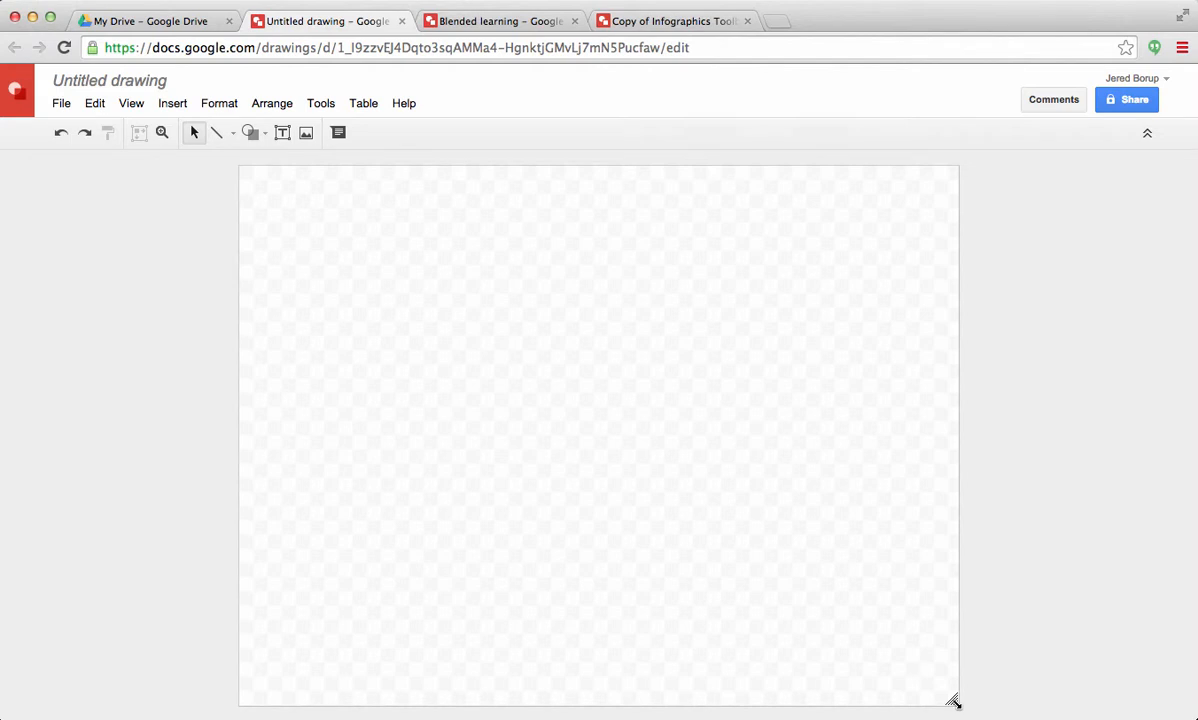
# Step: Resize the blank canvas to a wide landscape format, then to a nearly square one
pyautogui.moveTo(953, 702)
pyautogui.mouseDown()
pyautogui.moveTo(1011, 594)
pyautogui.moveTo(1128, 494)
pyautogui.mouseUp()
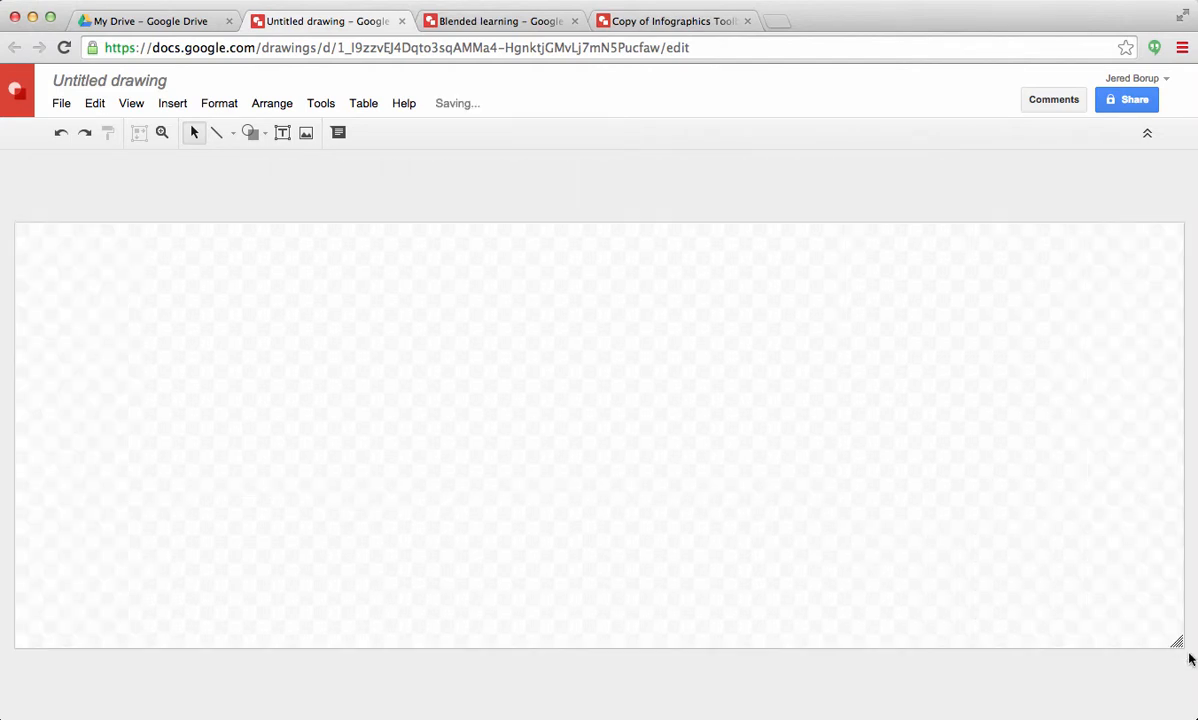
pyautogui.moveTo(1177, 642); pyautogui.dragTo(513, 697)
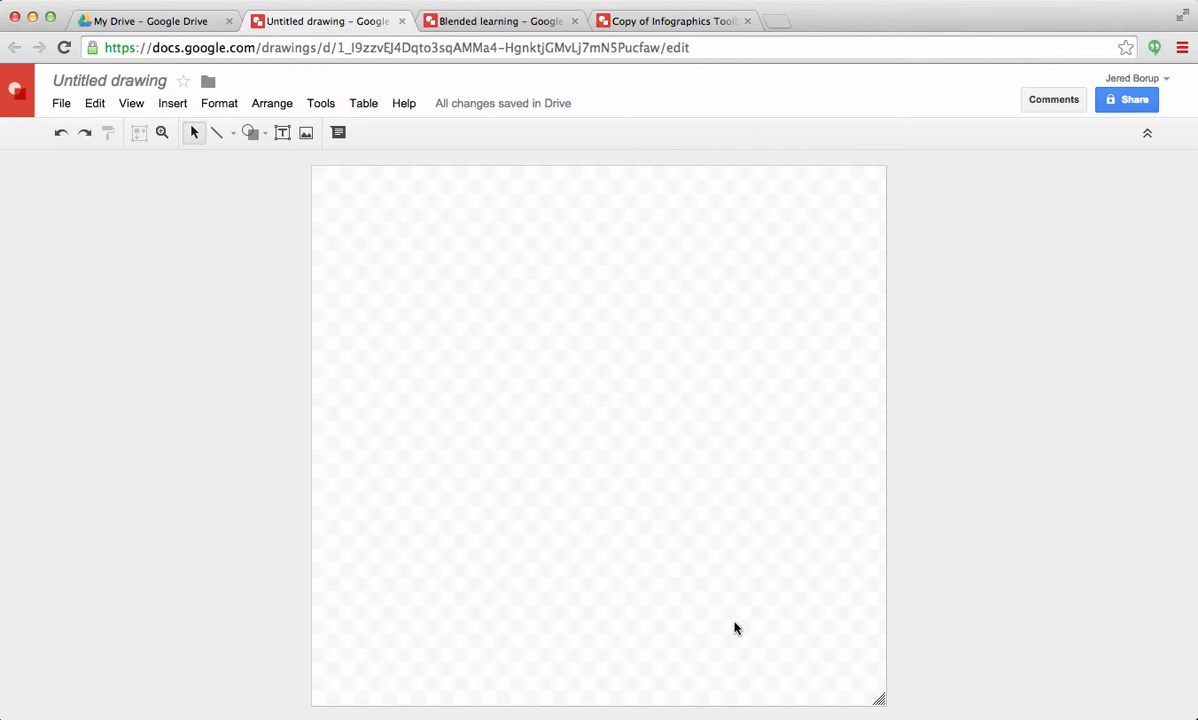
# Step: Resize the blank canvas into a tall, narrow portrait page, more than twice as high as it is wide
pyautogui.click(131, 104)
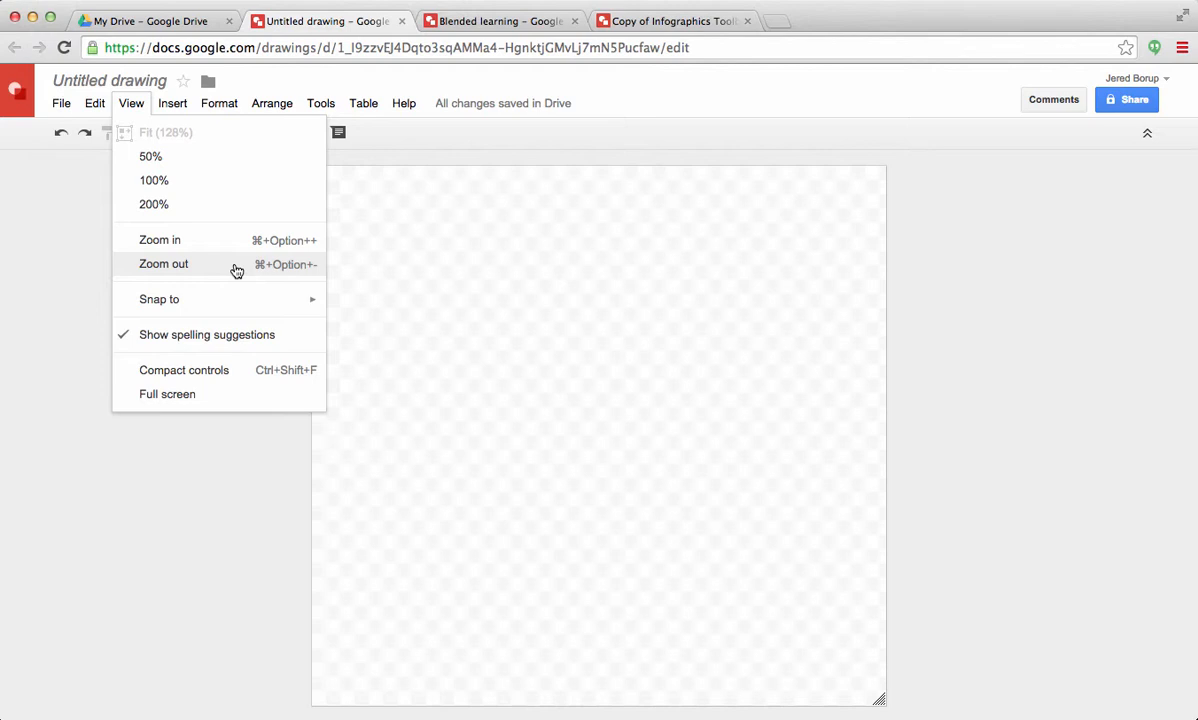
pyautogui.click(484, 326)
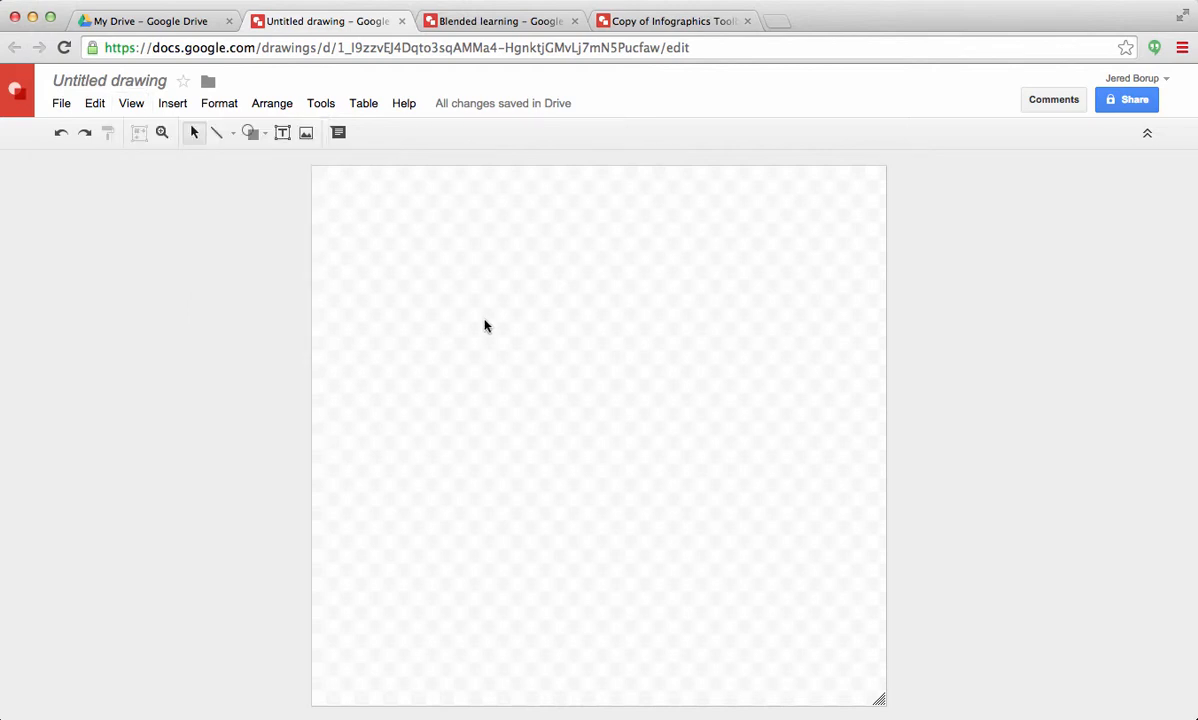
pyautogui.press('super+alt+equal')
pyautogui.press('super+alt+minus')
pyautogui.press('super+alt+minus')
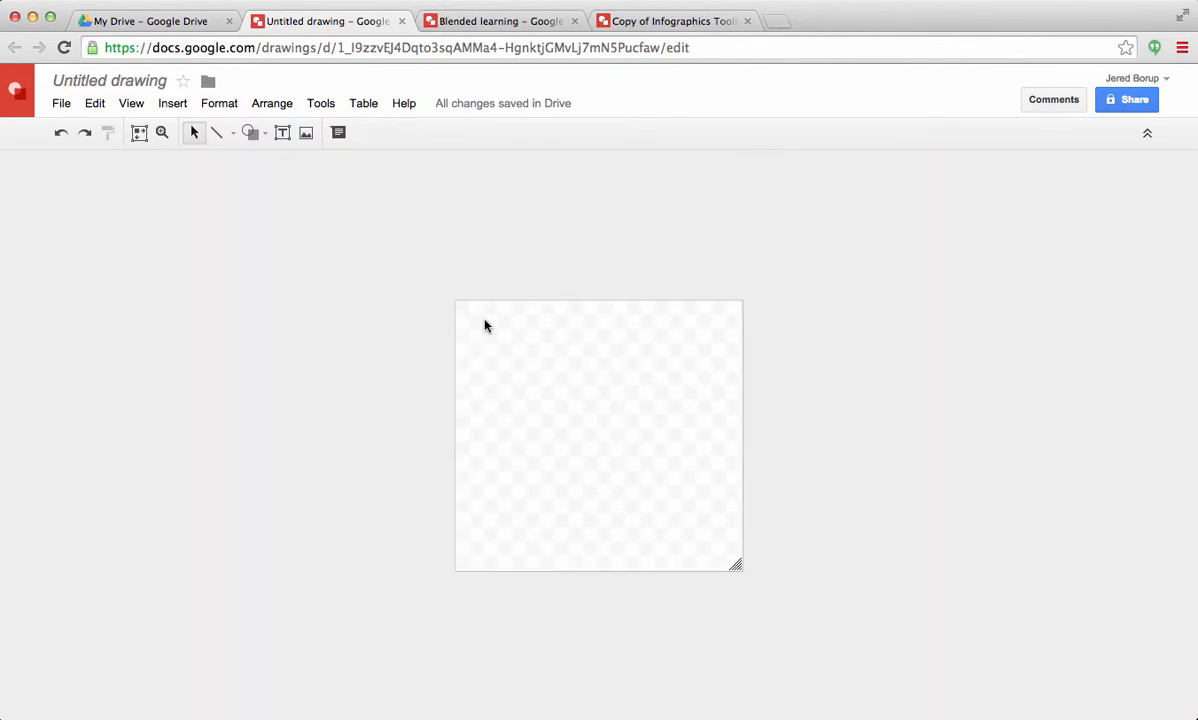
pyautogui.press('super+alt+minus')
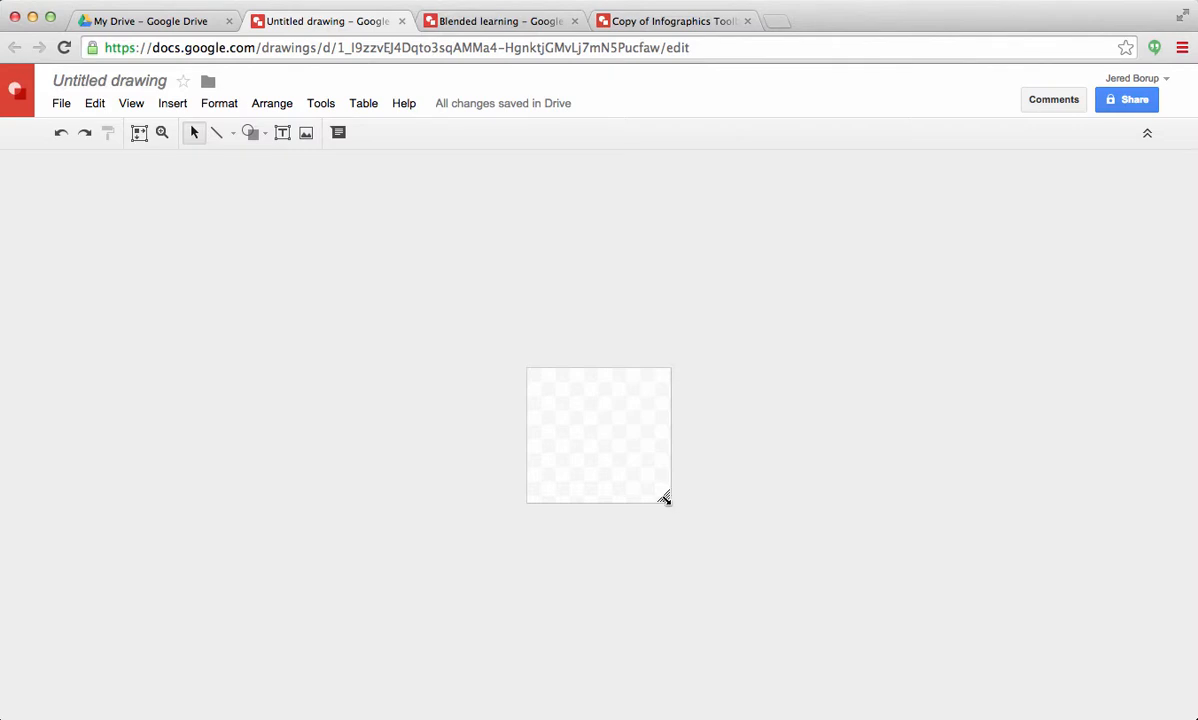
pyautogui.moveTo(665, 499); pyautogui.dragTo(716, 719)
pyautogui.moveTo(665, 498); pyautogui.dragTo(714, 693)
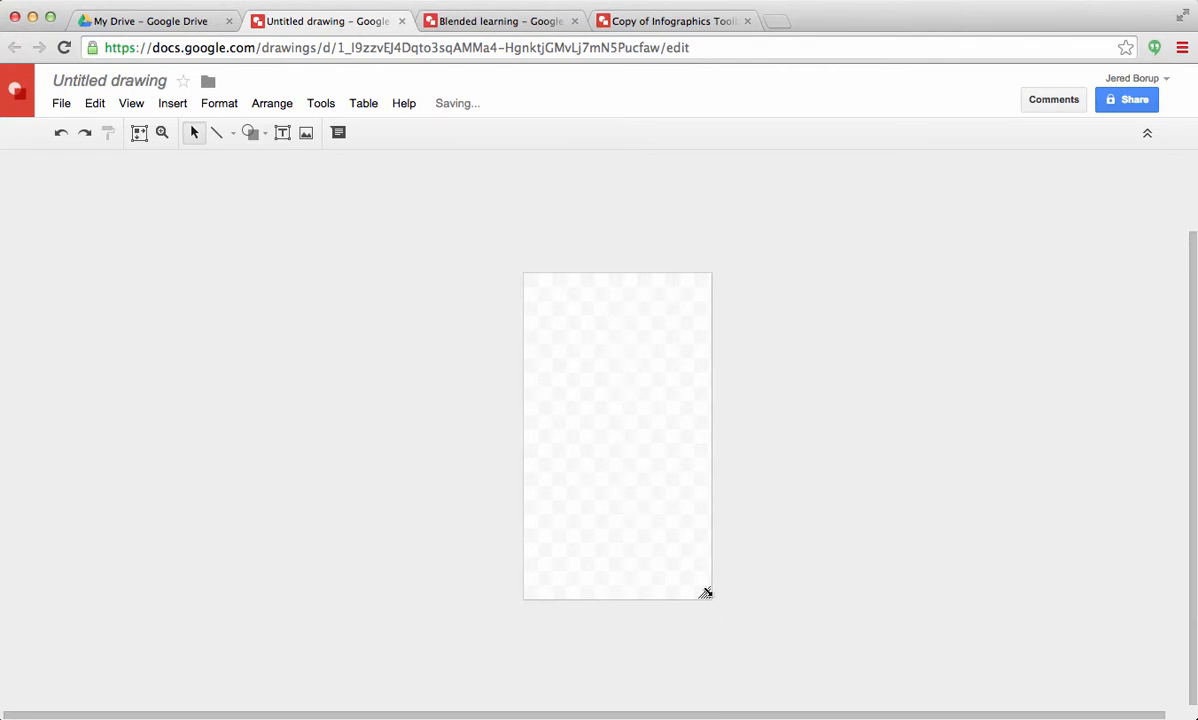
pyautogui.moveTo(705, 593); pyautogui.dragTo(748, 703)
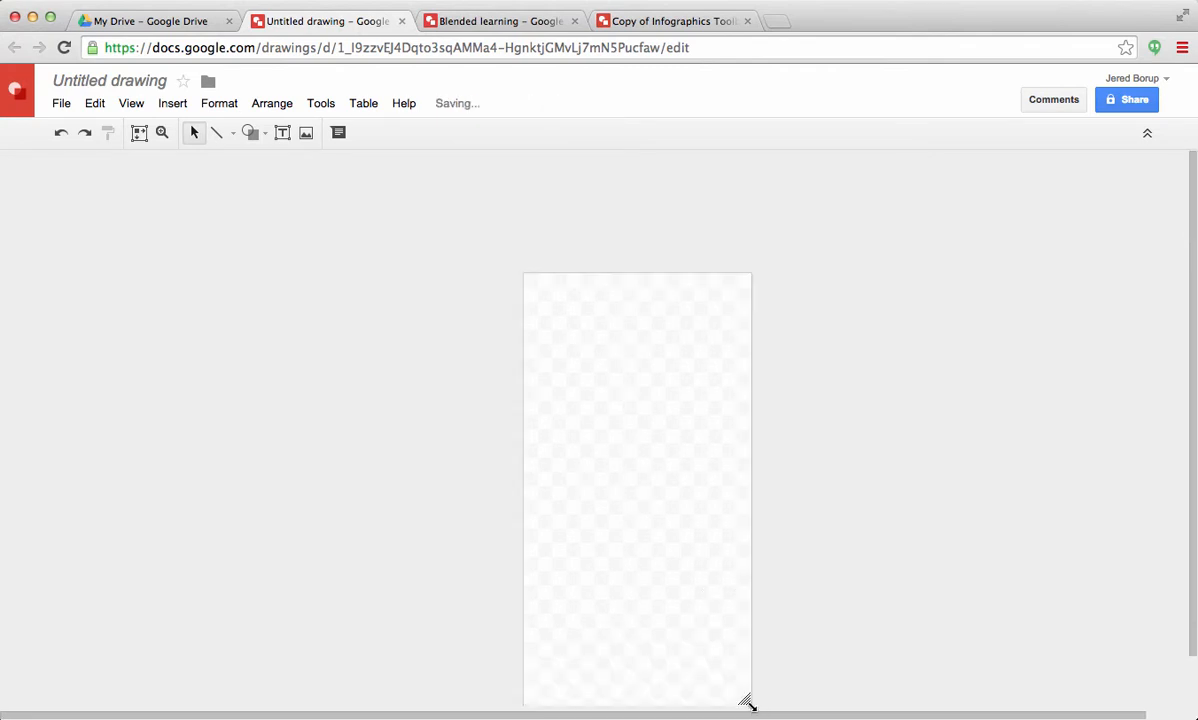
pyautogui.moveTo(746, 650); pyautogui.dragTo(746, 693)
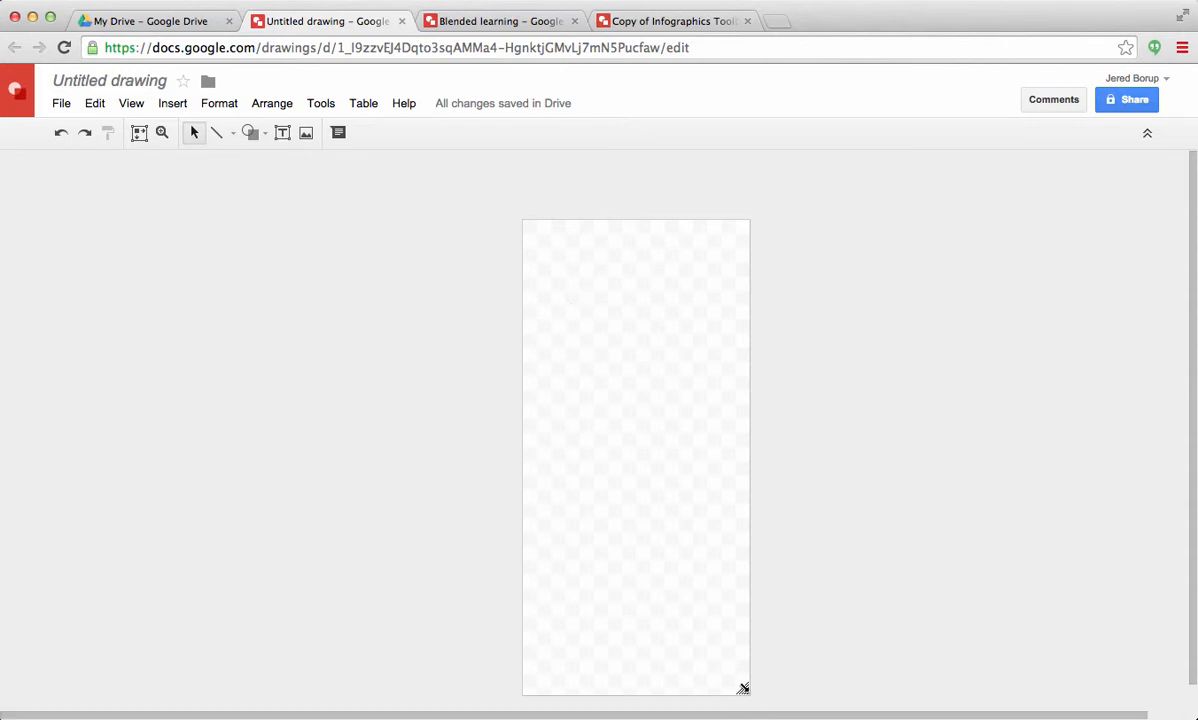
pyautogui.moveTo(743, 688); pyautogui.dragTo(741, 699)
pyautogui.scroll(-1, 709, 591)
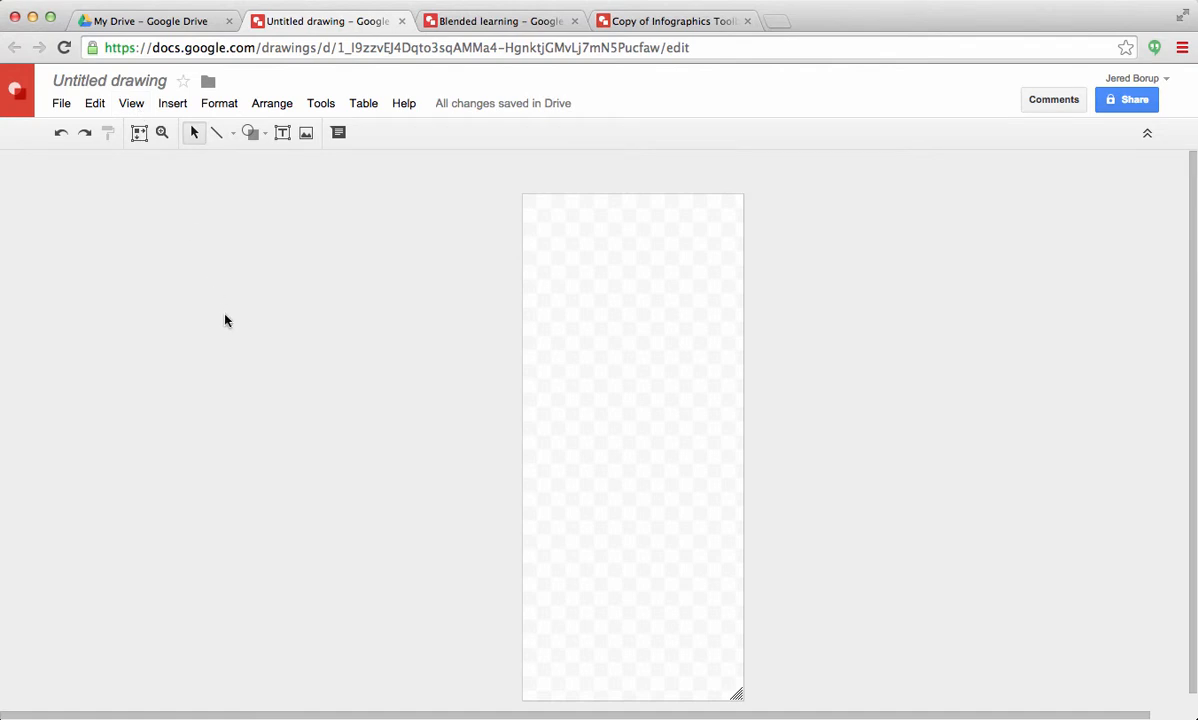
# Step: Draw a plain rectangle across the full width of the canvas at its upper edge as a header banner
pyautogui.press('super+alt+equal')
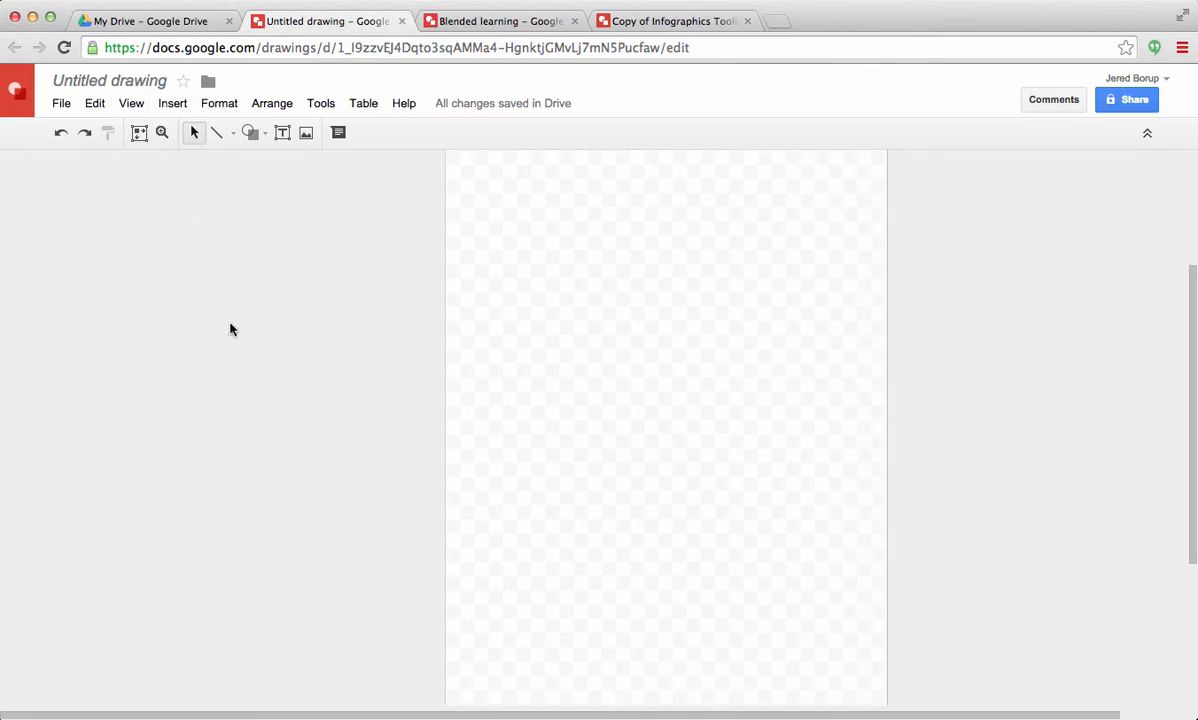
pyautogui.press('super+alt+equal')
pyautogui.scroll(5, 517, 268)
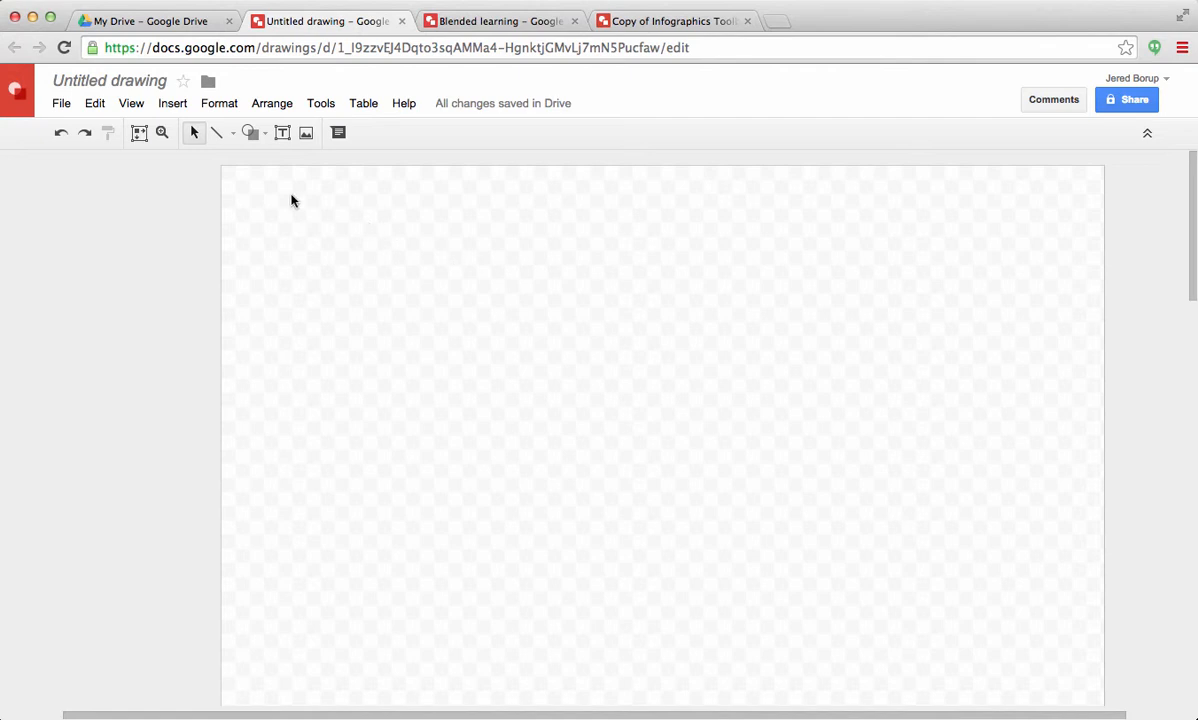
pyautogui.click(251, 132)
pyautogui.moveTo(266, 167)
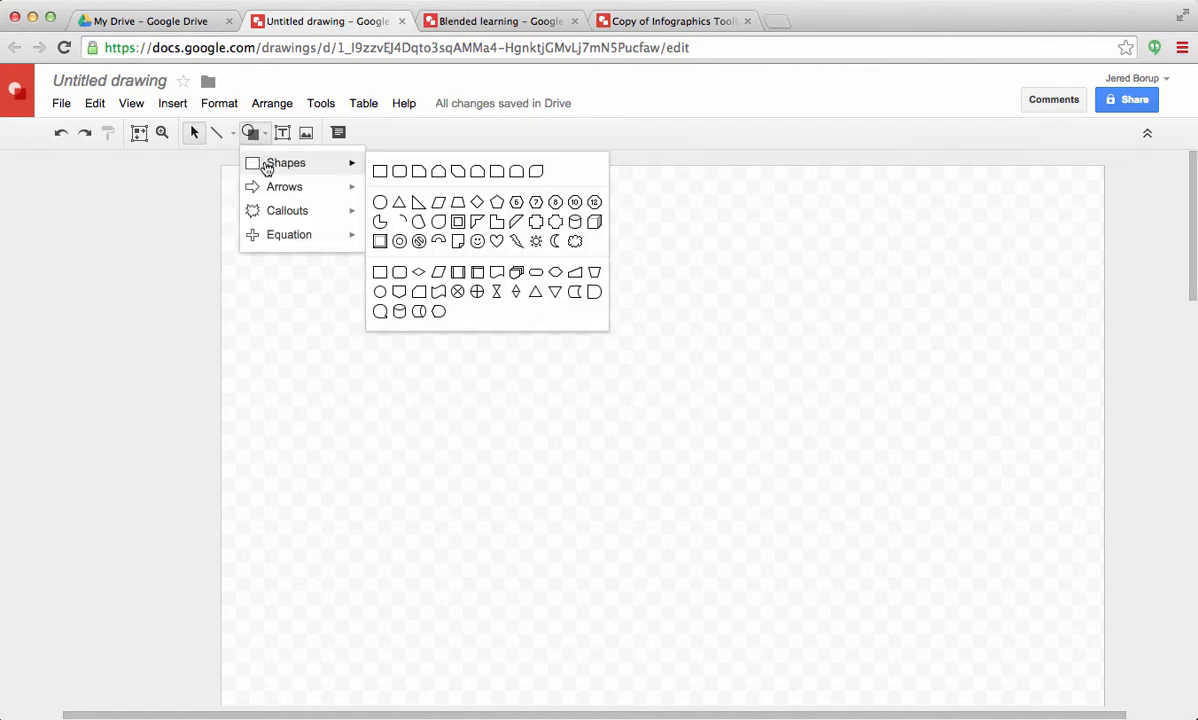
pyautogui.click(379, 173)
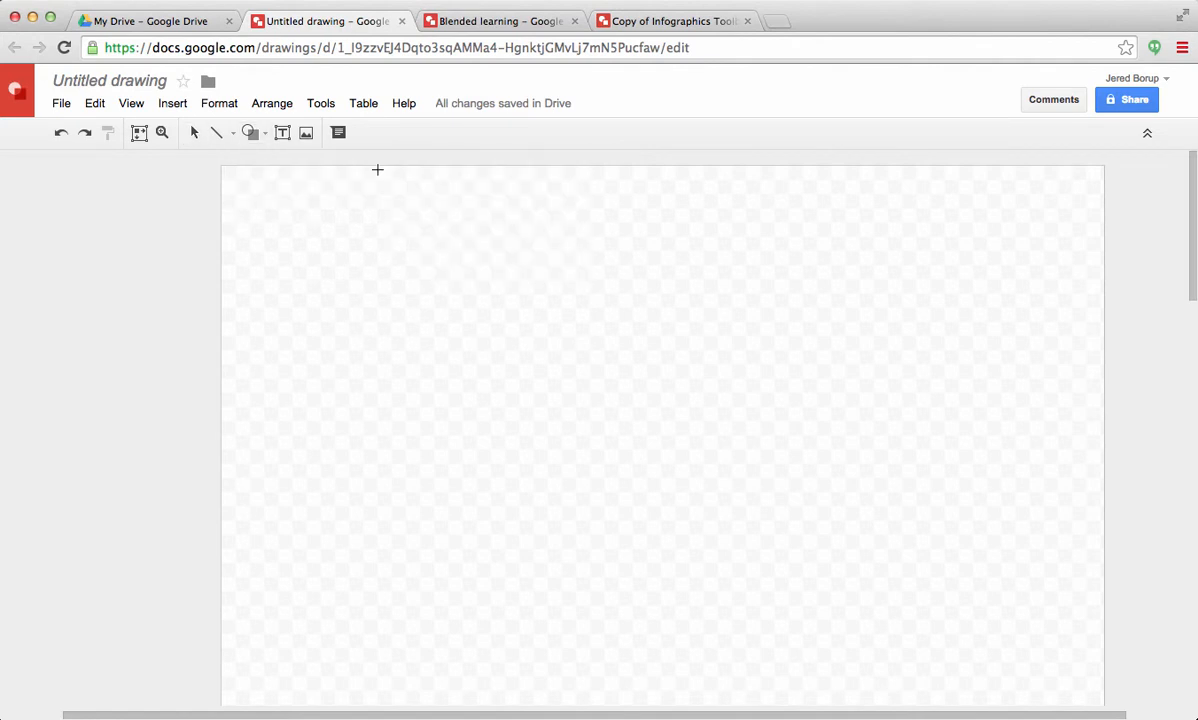
pyautogui.moveTo(221, 166); pyautogui.dragTo(1103, 410)
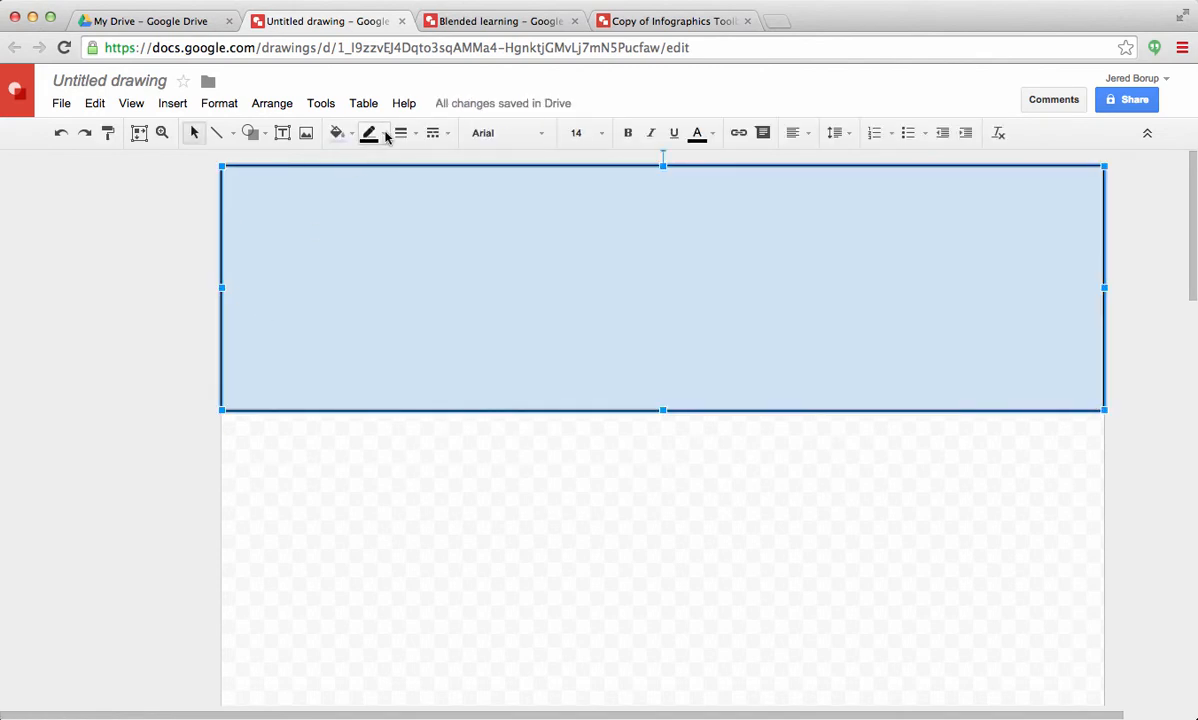
# Step: Make the banner rectangle's outline transparent and set its fill to a muted light purple
pyautogui.click(367, 133)
pyautogui.click(392, 170)
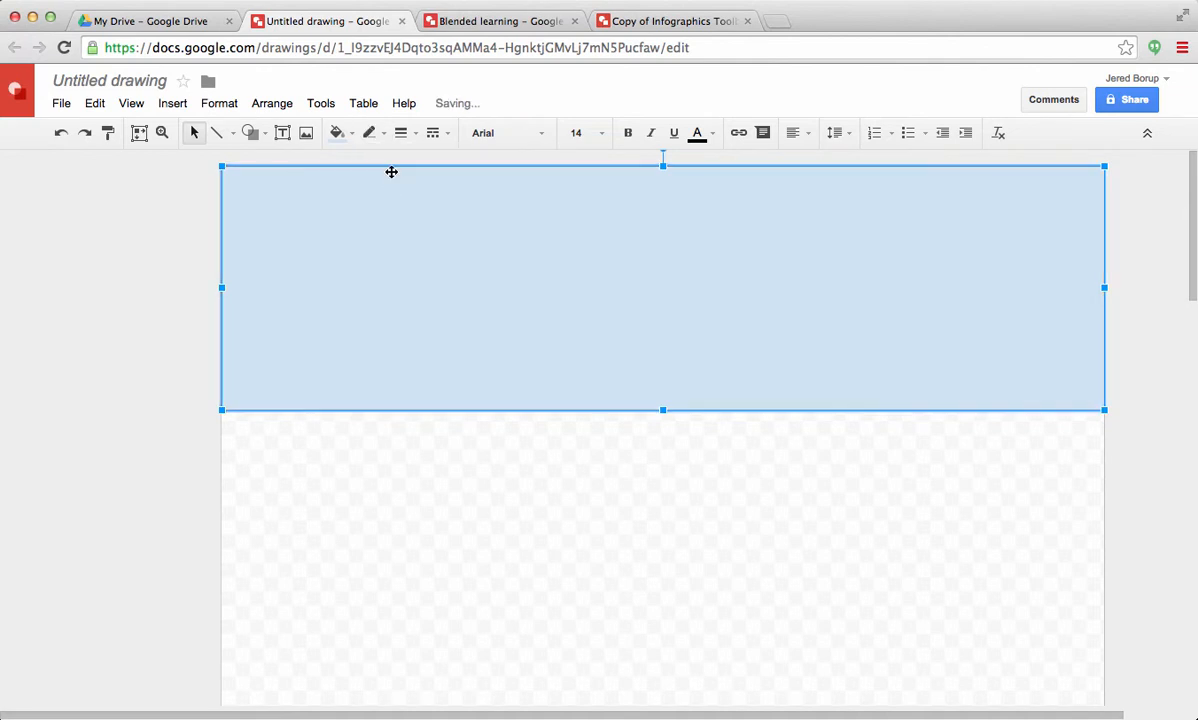
pyautogui.click(374, 257)
pyautogui.click(351, 138)
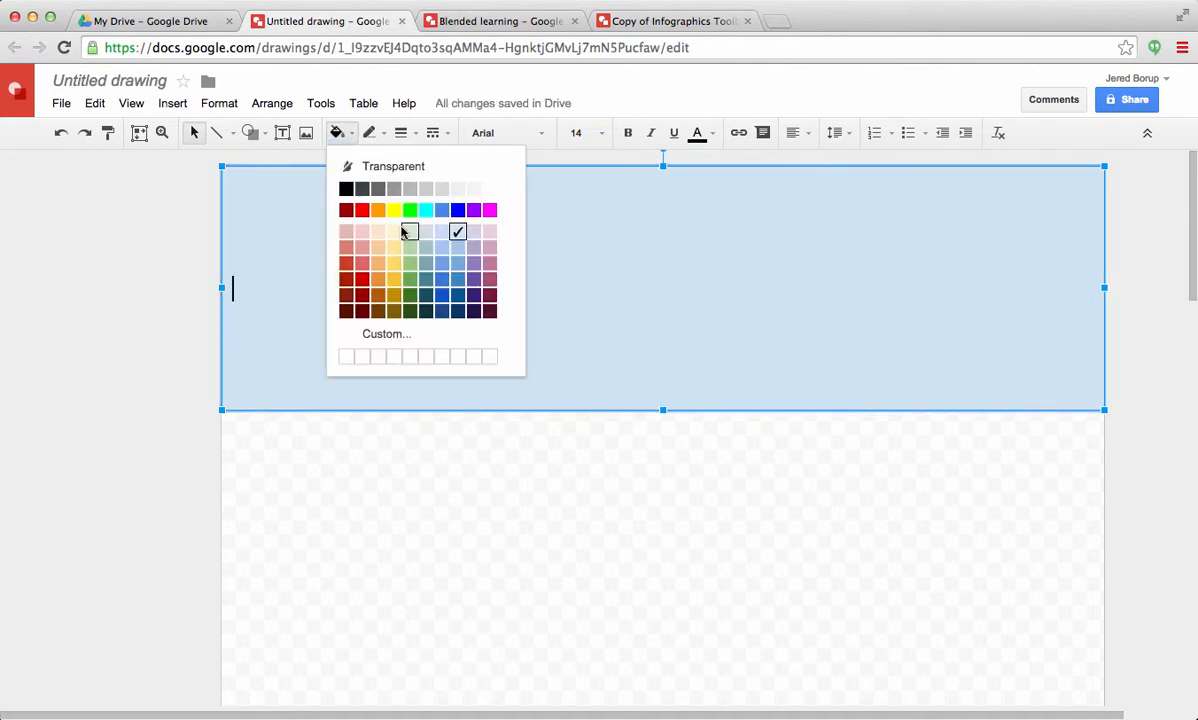
pyautogui.click(473, 210)
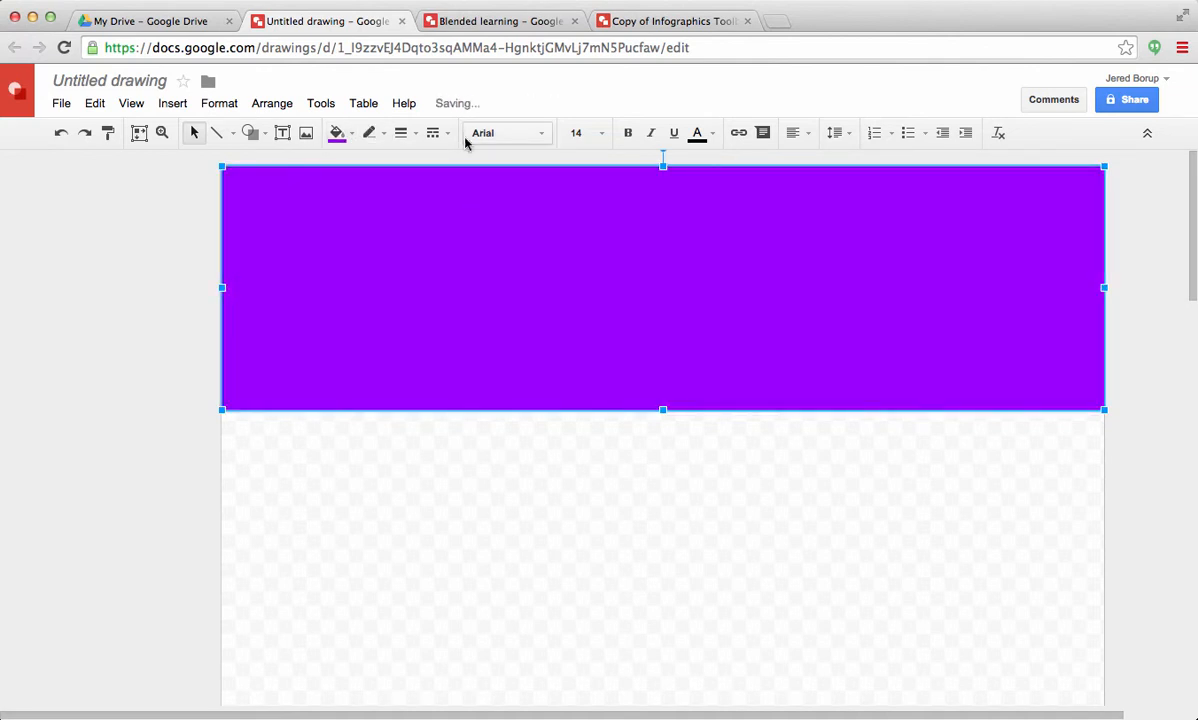
pyautogui.click(354, 138)
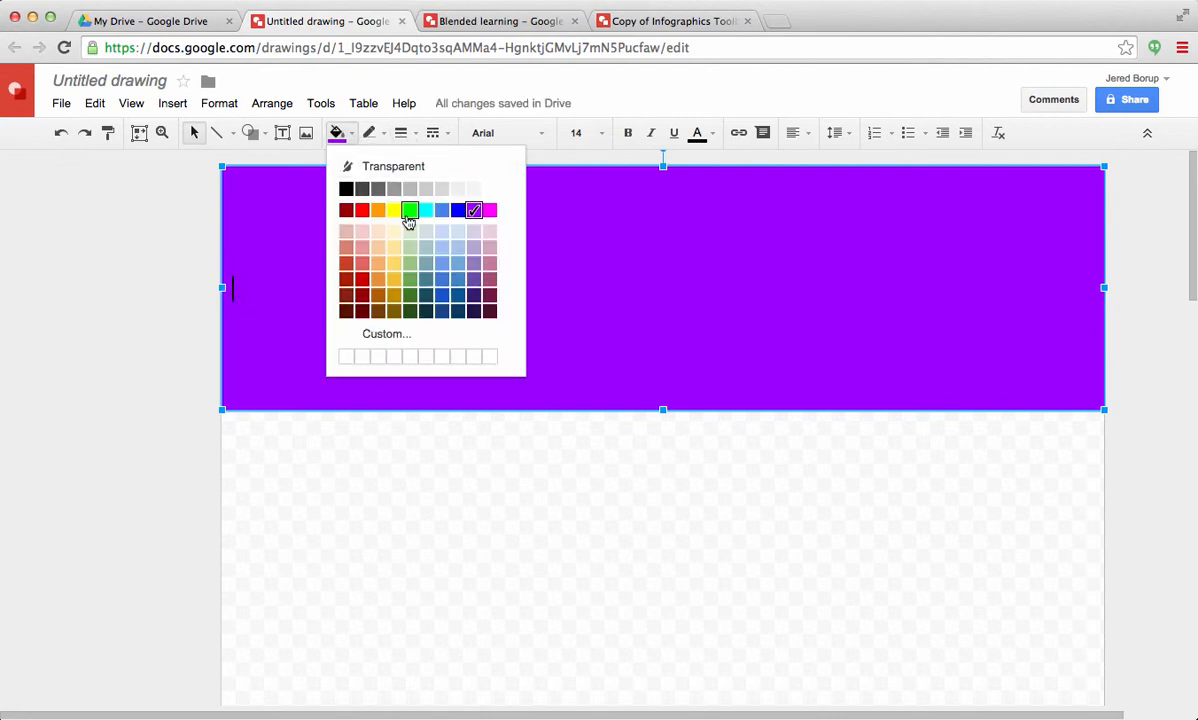
pyautogui.click(472, 250)
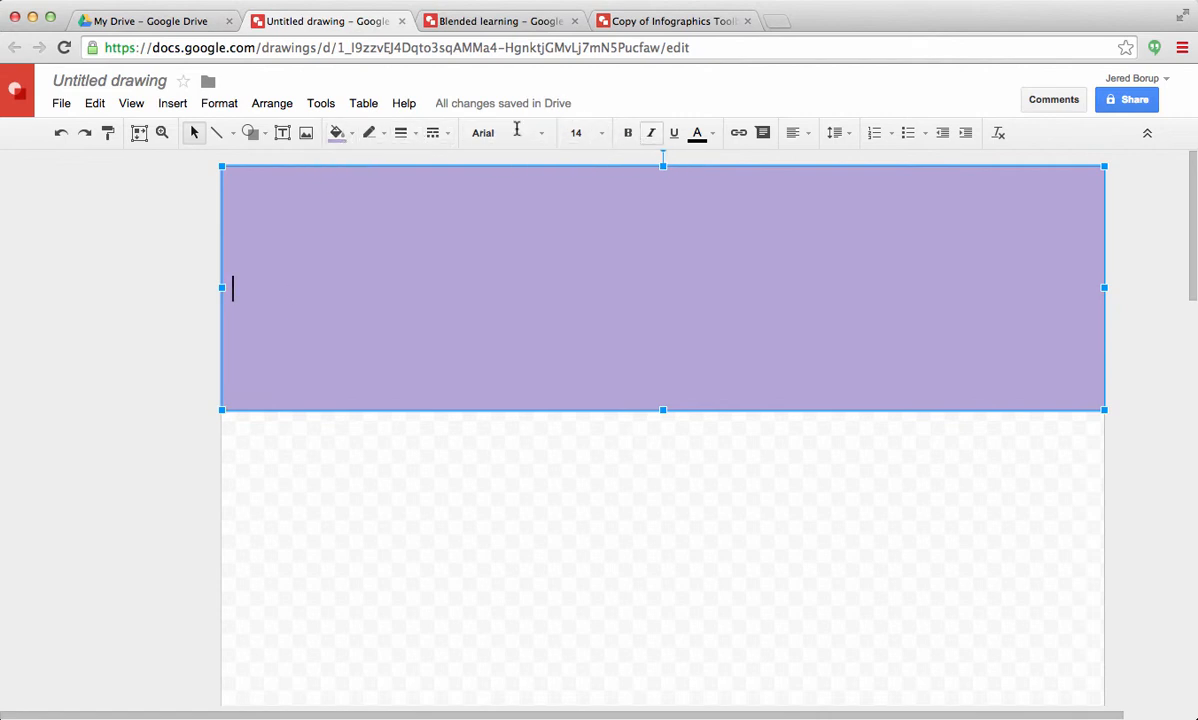
pyautogui.click(282, 132)
pyautogui.moveTo(276, 227); pyautogui.dragTo(556, 367)
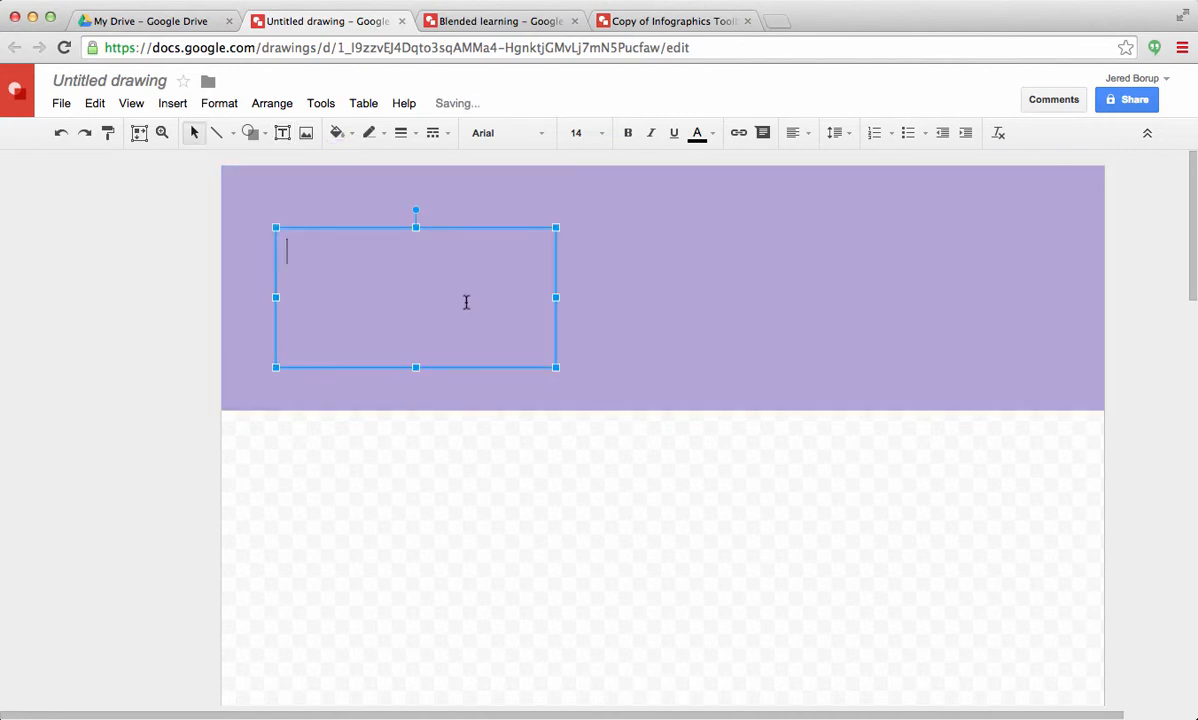
pyautogui.click(384, 206)
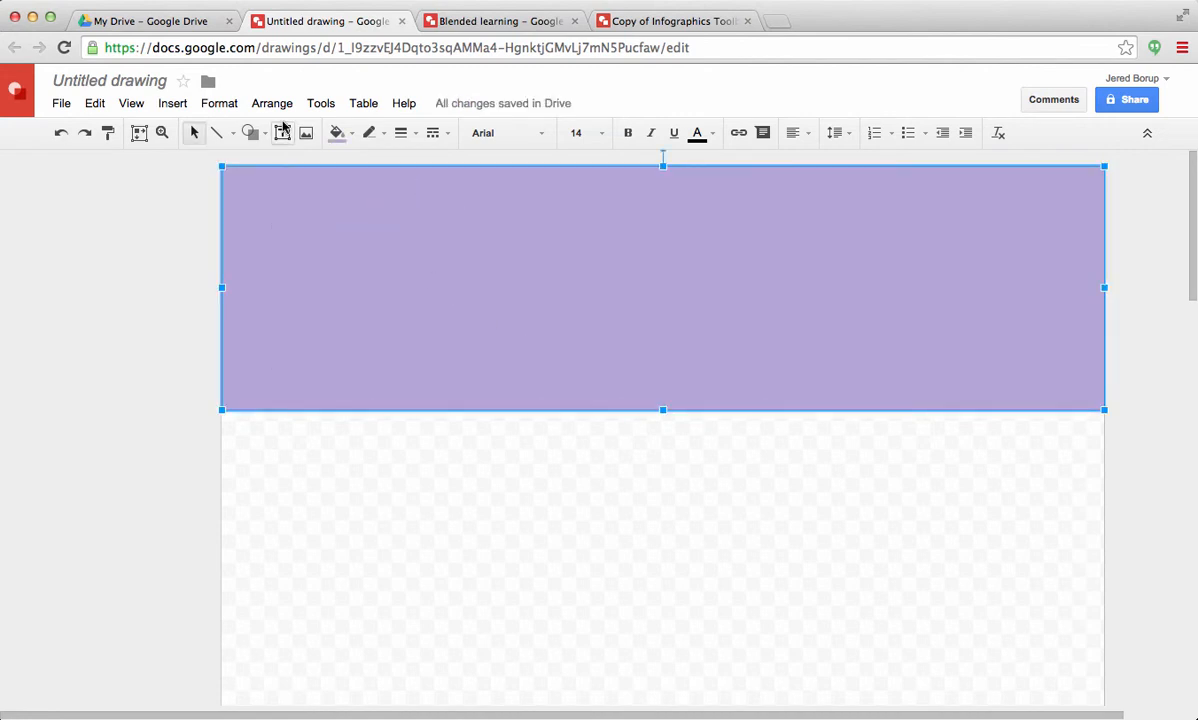
# Step: Insert word art with the text "Blended Learning"
pyautogui.click(172, 103)
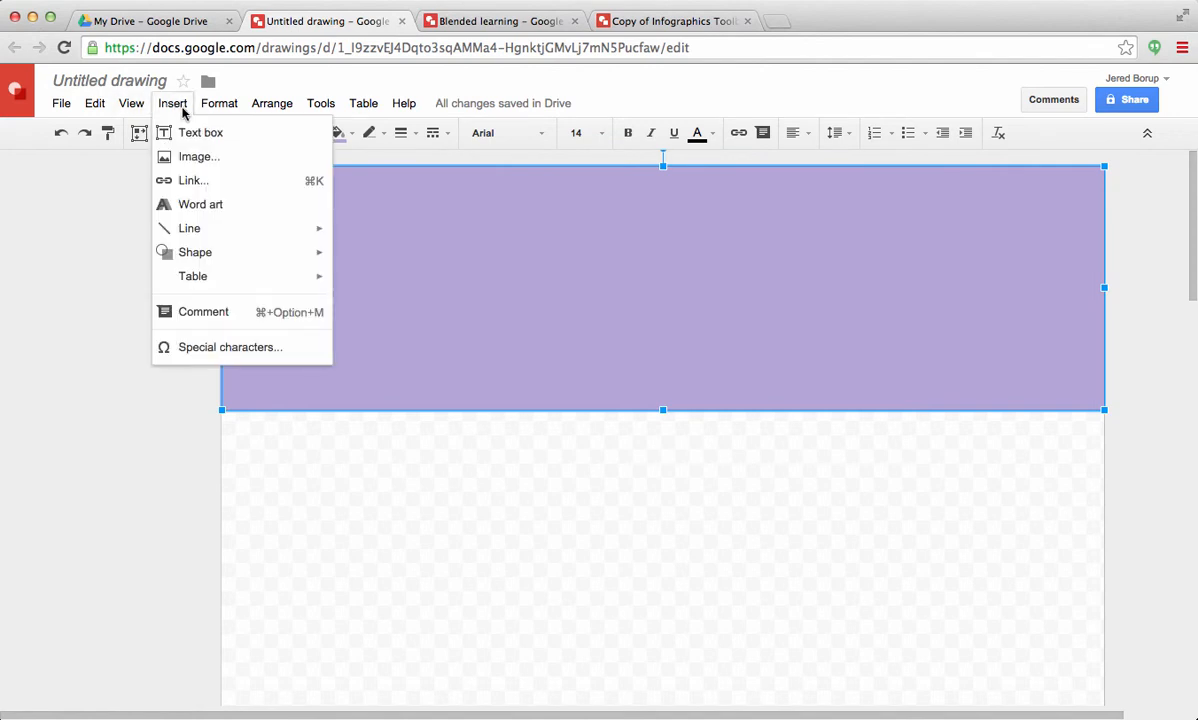
pyautogui.click(197, 208)
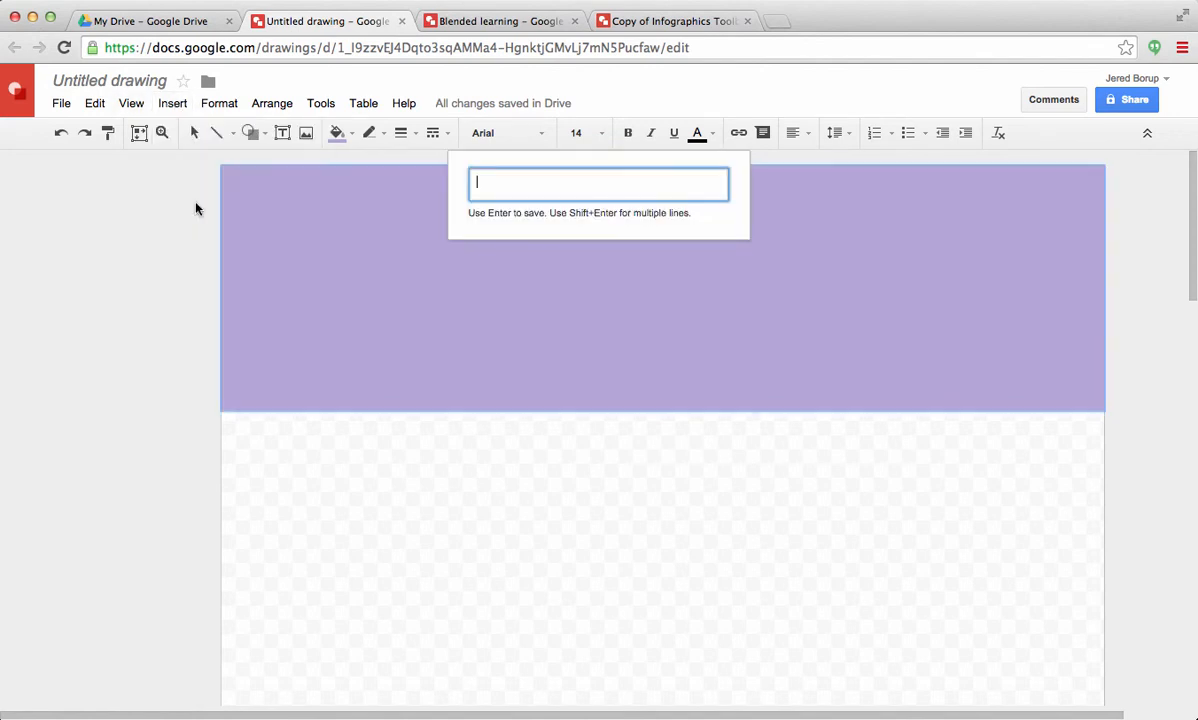
pyautogui.write('Ble')
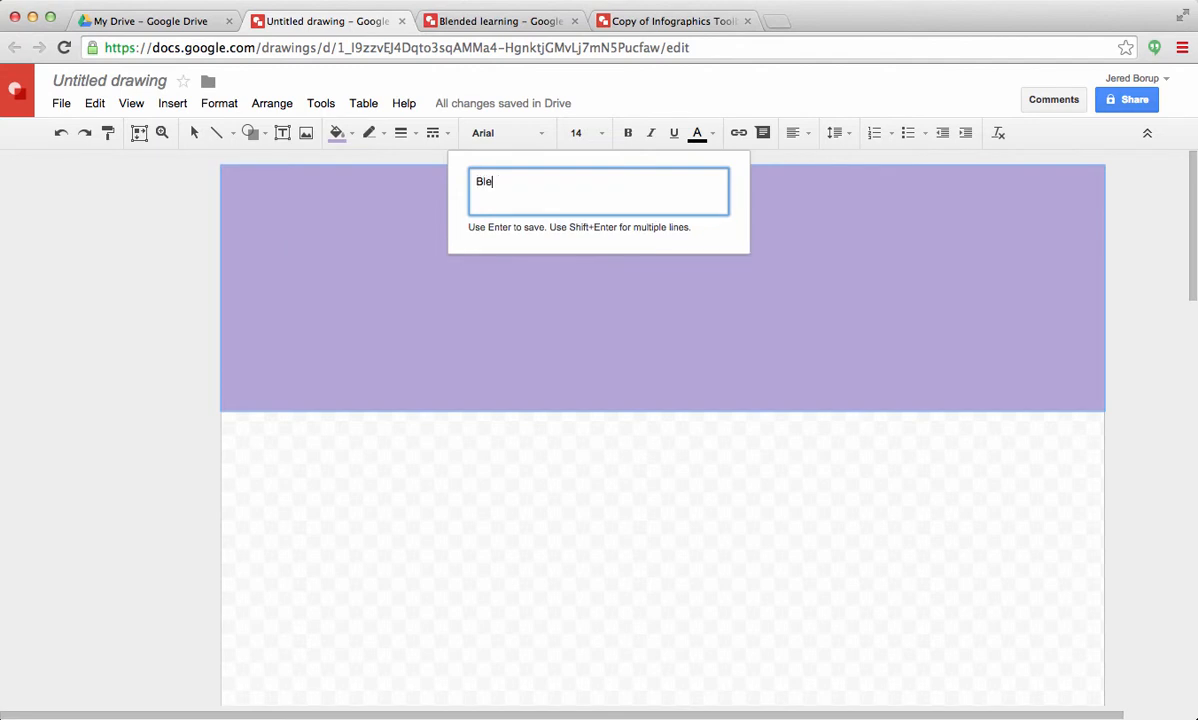
pyautogui.write('nded Learning')
pyautogui.click(519, 460)
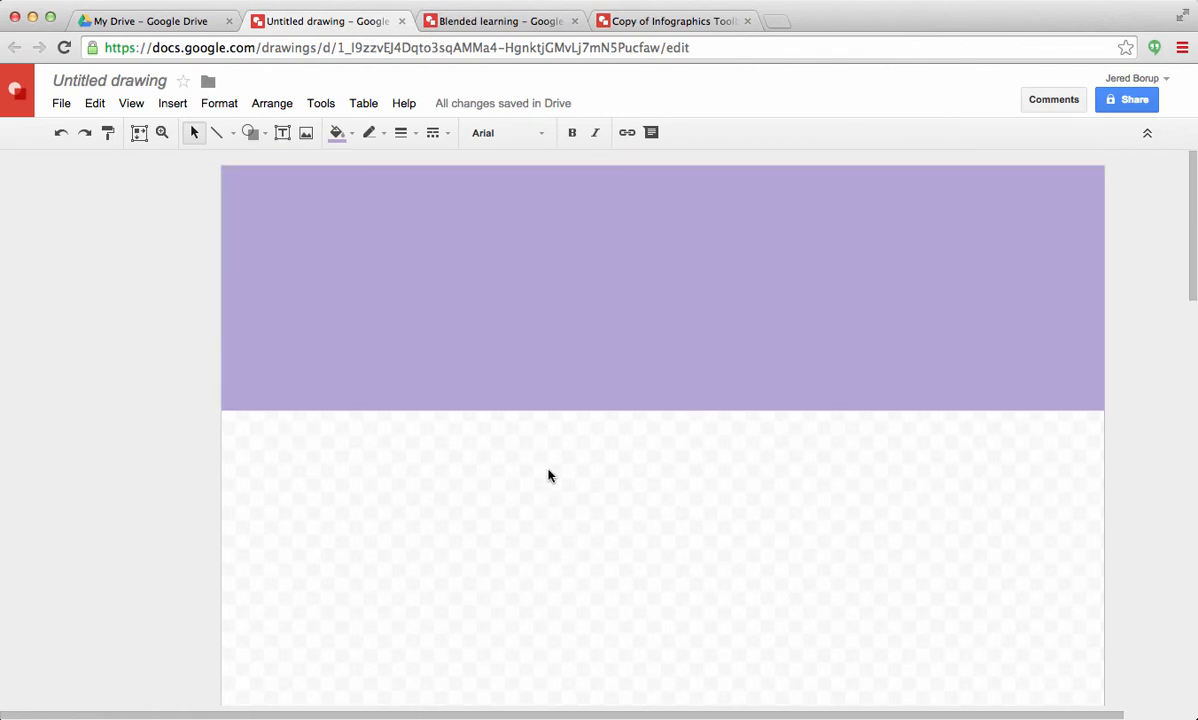
# Step: Set the fill colour of the "Blended Learning" word art to a light magenta pink
pyautogui.scroll(-10, 548, 476)
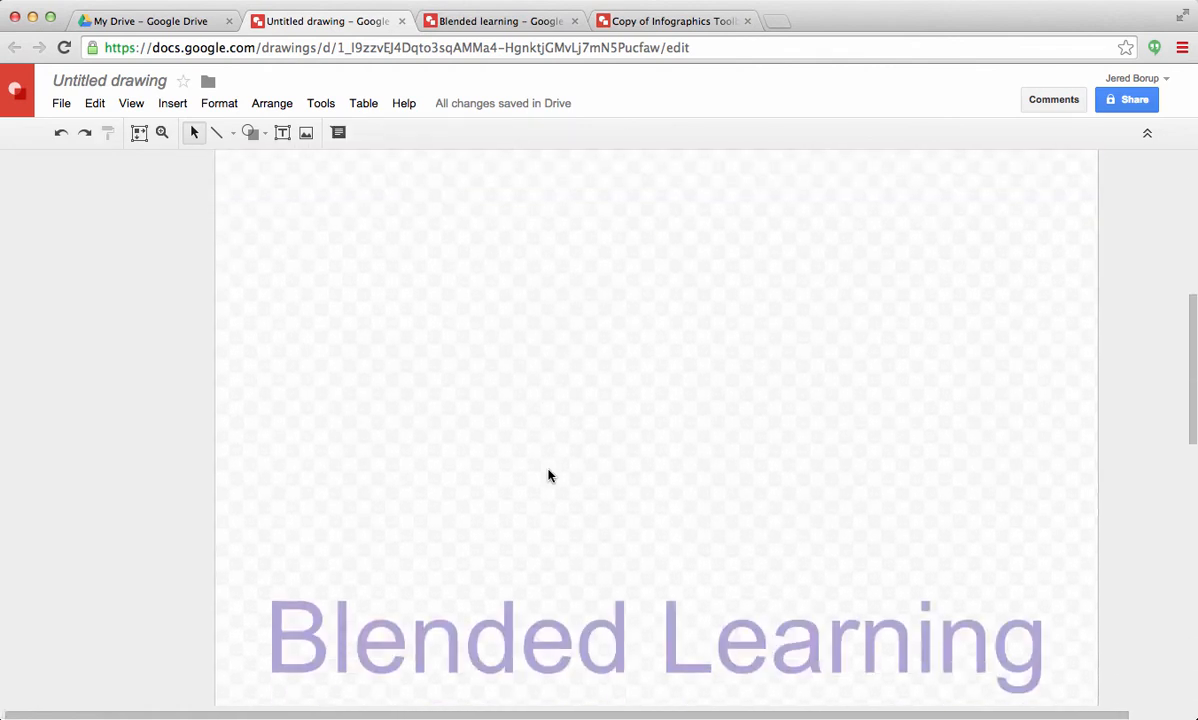
pyautogui.click(548, 476)
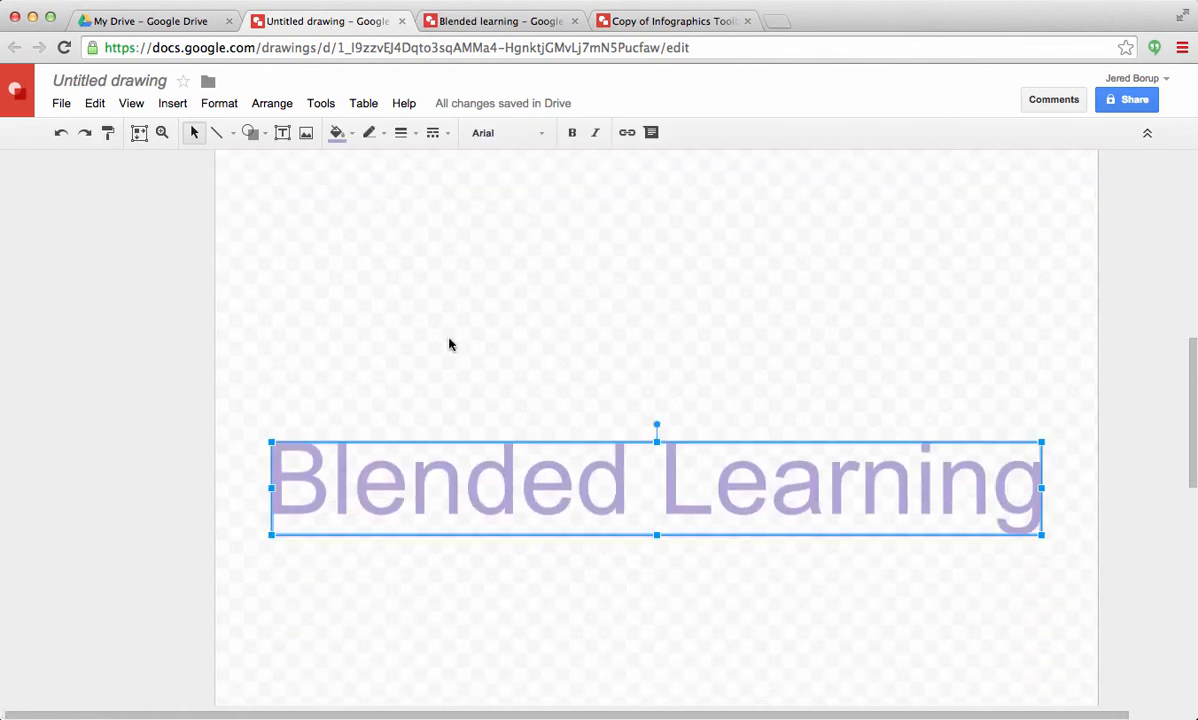
pyautogui.click(349, 134)
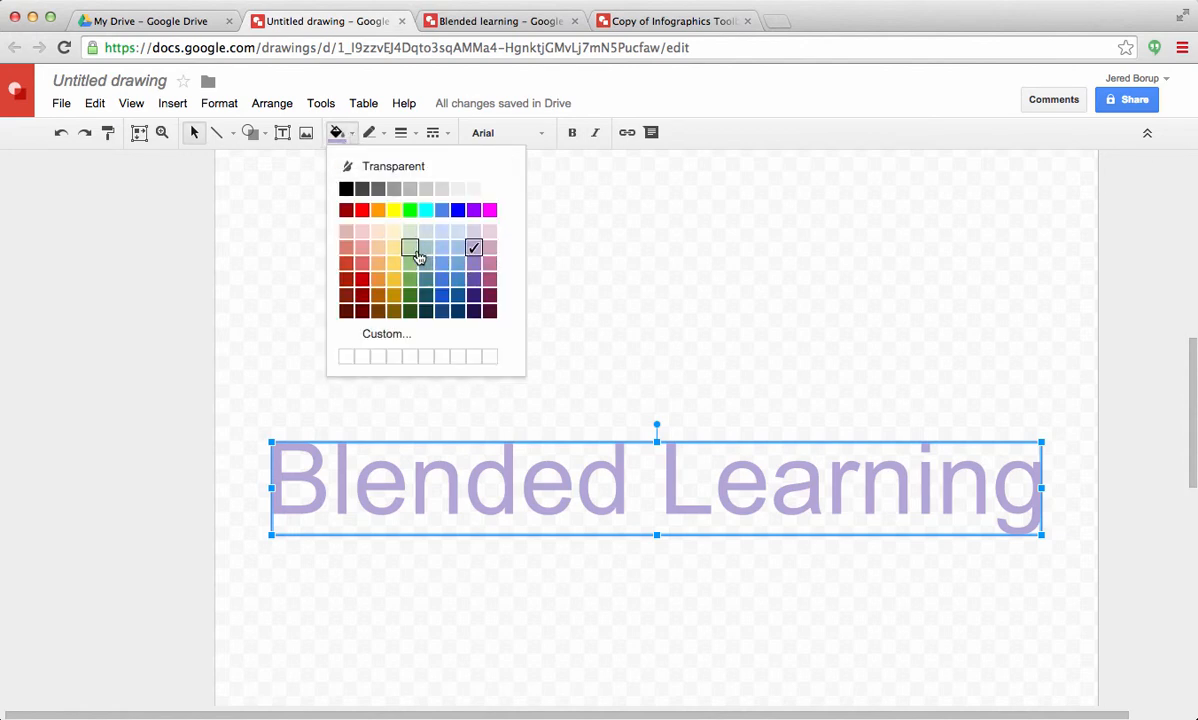
pyautogui.click(490, 248)
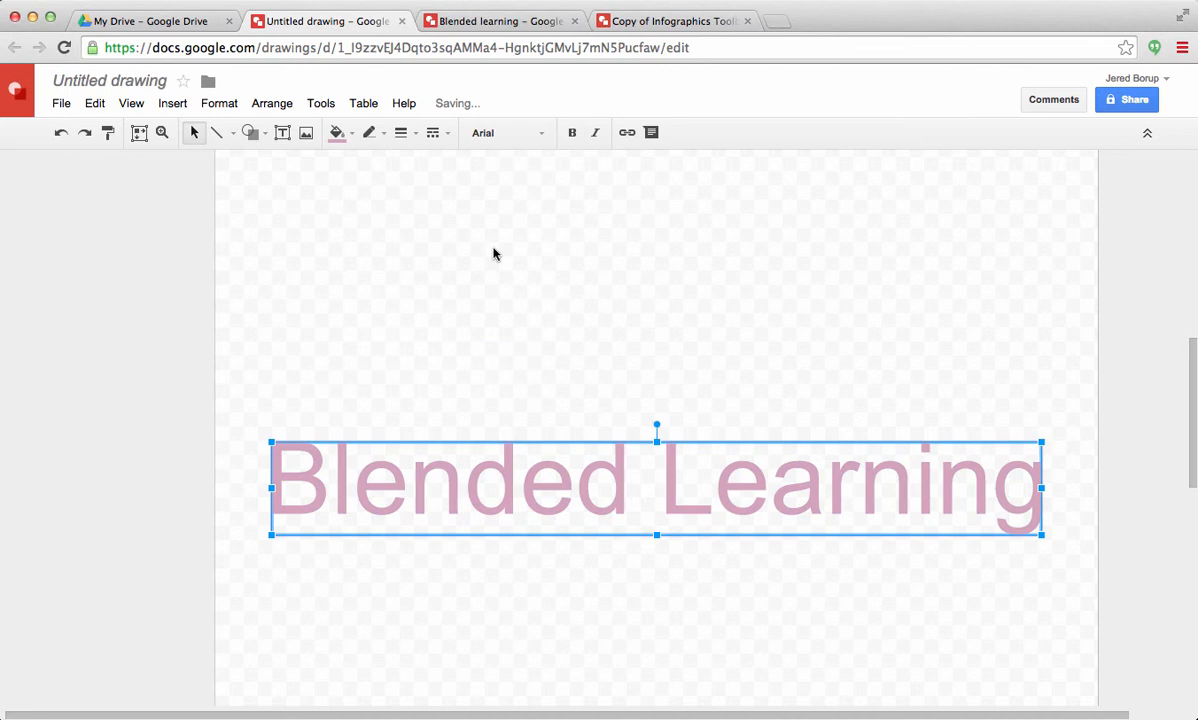
# Step: Move the "Blended Learning" word art straight up onto the purple header banner, slightly above the banner's middle
pyautogui.click(539, 447)
pyautogui.click(539, 482)
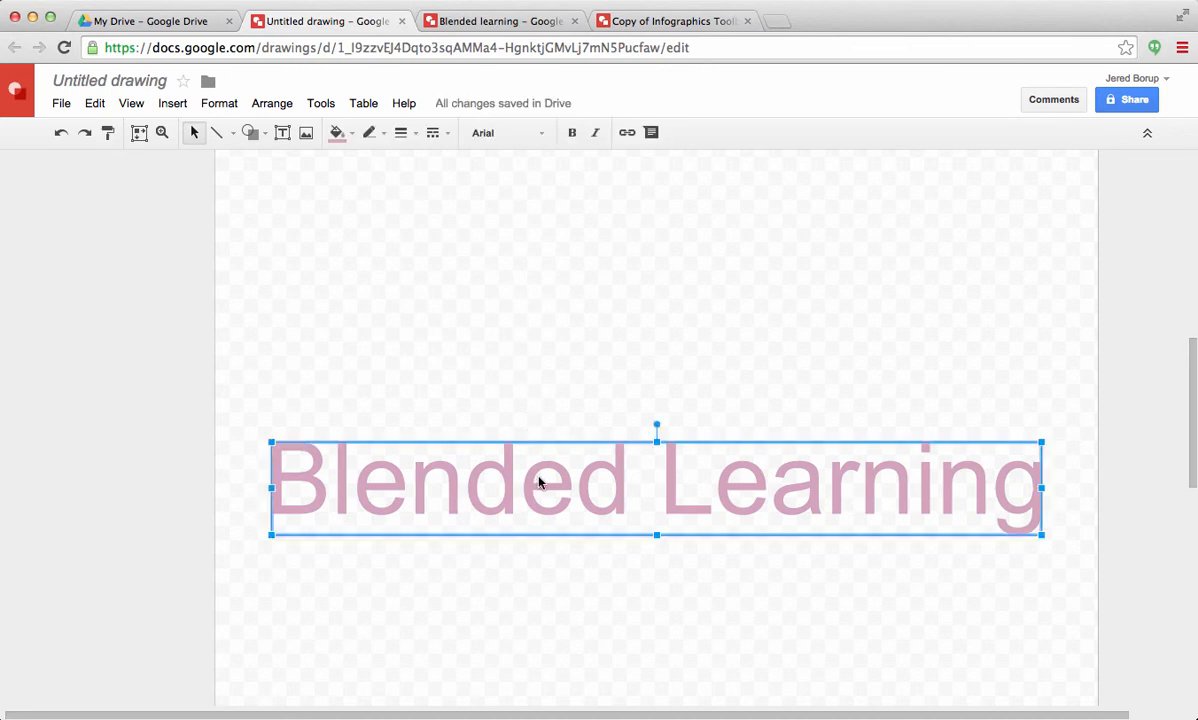
pyautogui.press('Up')
pyautogui.press('Up')
pyautogui.press('Up')
pyautogui.press('Up')
pyautogui.press('Up')
pyautogui.press('Up')
pyautogui.press('Up')
pyautogui.press('Up')
pyautogui.press('Up')
pyautogui.press('Up')
pyautogui.press('Up')
pyautogui.press('Up')
pyautogui.press('Up')
pyautogui.press('Up')
pyautogui.press('Up')
pyautogui.press('Up')
pyautogui.press('Up')
pyautogui.press('Up')
pyautogui.press('Up')
pyautogui.press('Up')
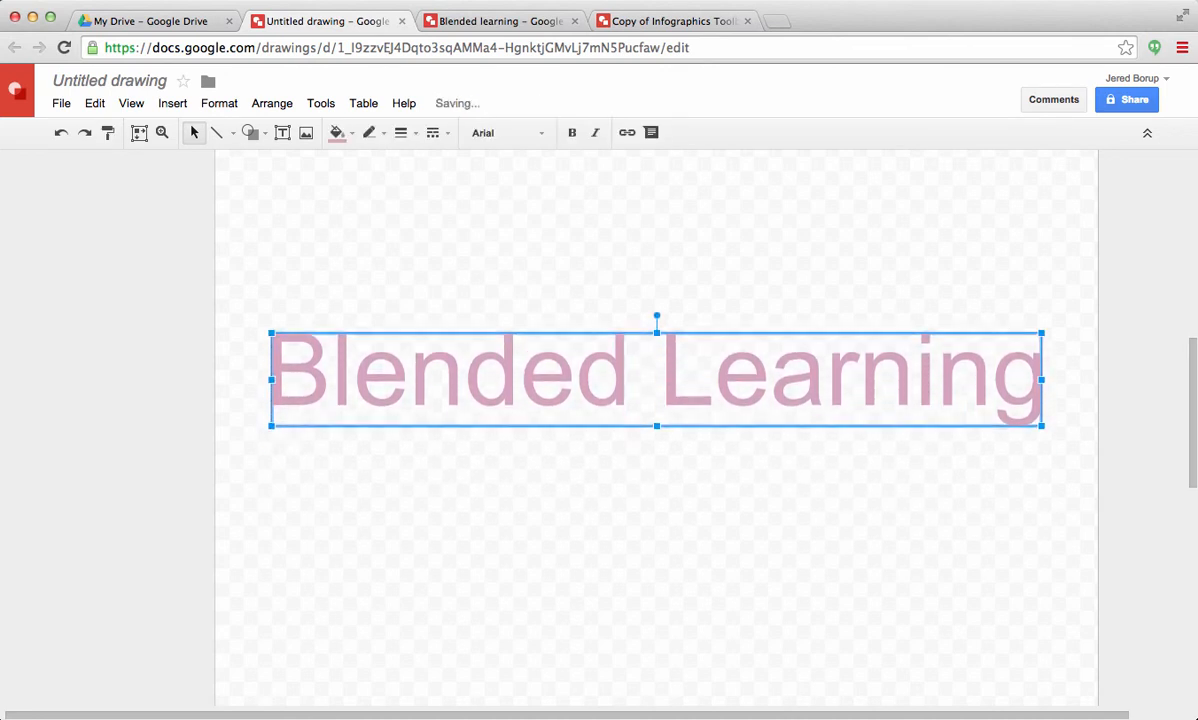
pyautogui.press('Up')
pyautogui.press('Up')
pyautogui.press('Up')
pyautogui.press('Up')
pyautogui.press('Up')
pyautogui.press('Up')
pyautogui.press('Up')
pyautogui.press('Up')
pyautogui.press('Up')
pyautogui.press('Up')
pyautogui.press('Up')
pyautogui.press('Up')
pyautogui.press('Up')
pyautogui.press('Up')
pyautogui.press('Up')
pyautogui.press('Up')
pyautogui.press('Up')
pyautogui.press('Up')
pyautogui.press('Up')
pyautogui.press('Up')
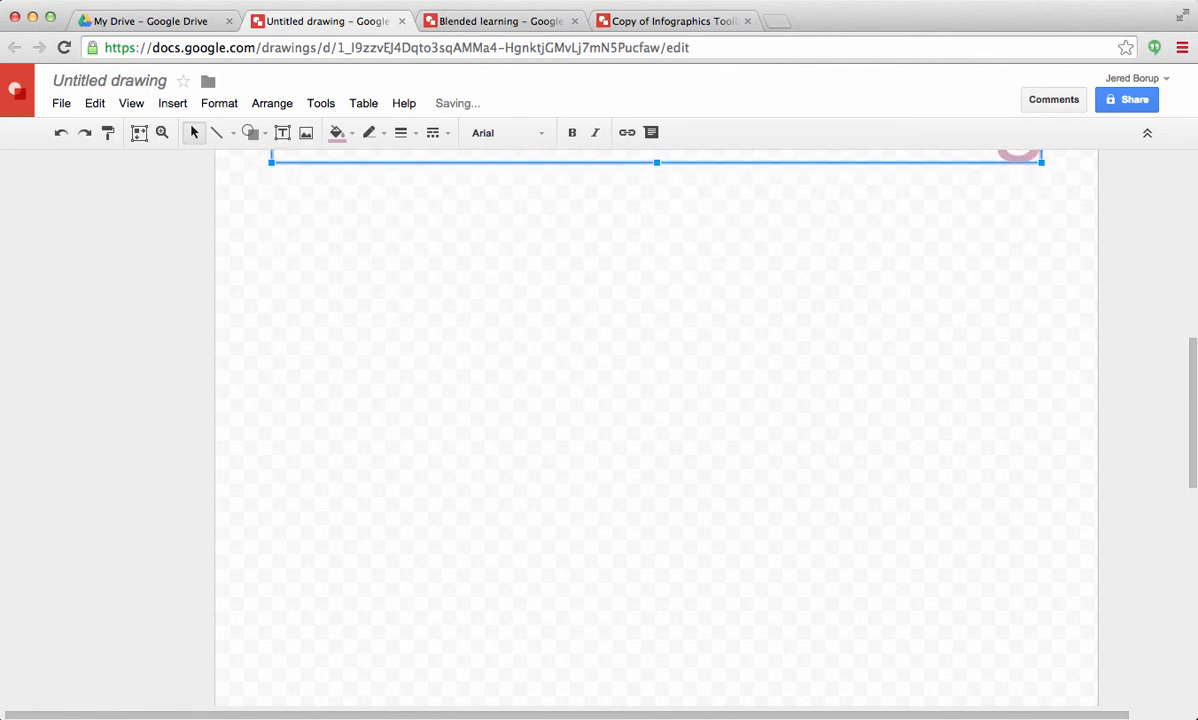
pyautogui.scroll(5, 730, 246)
# Step: Change the fill colour of the "Blended Learning" word art to white
pyautogui.doubleClick(733, 248)
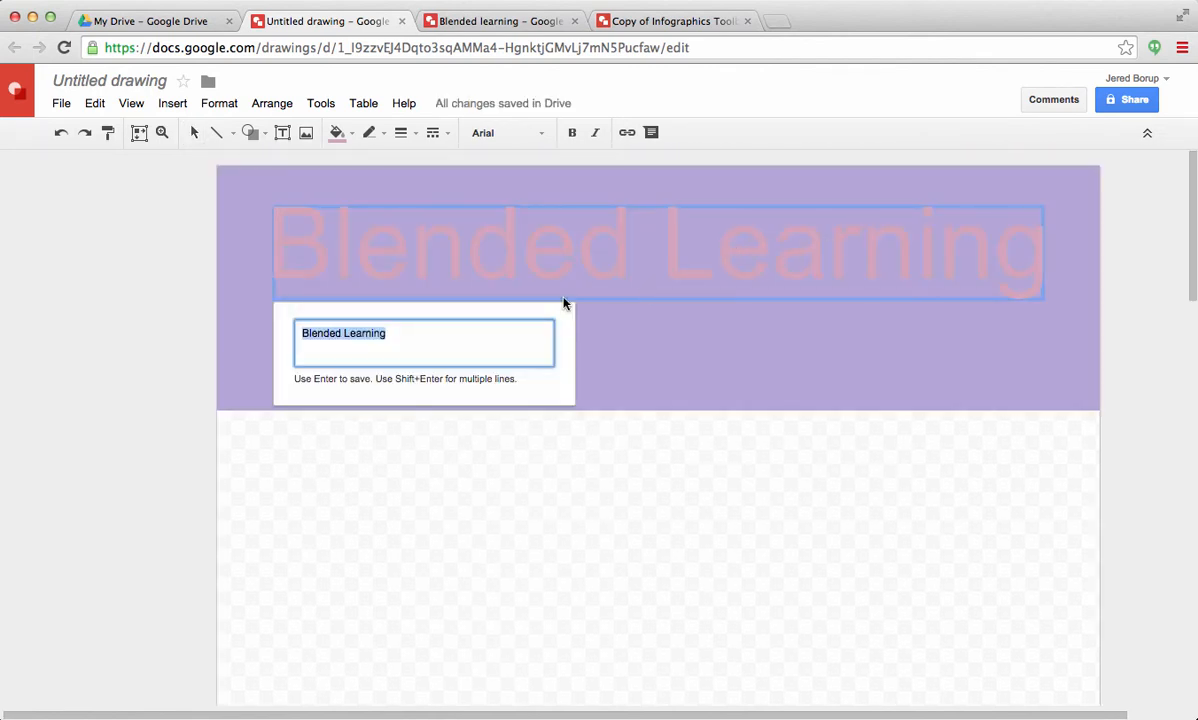
pyautogui.click(398, 300)
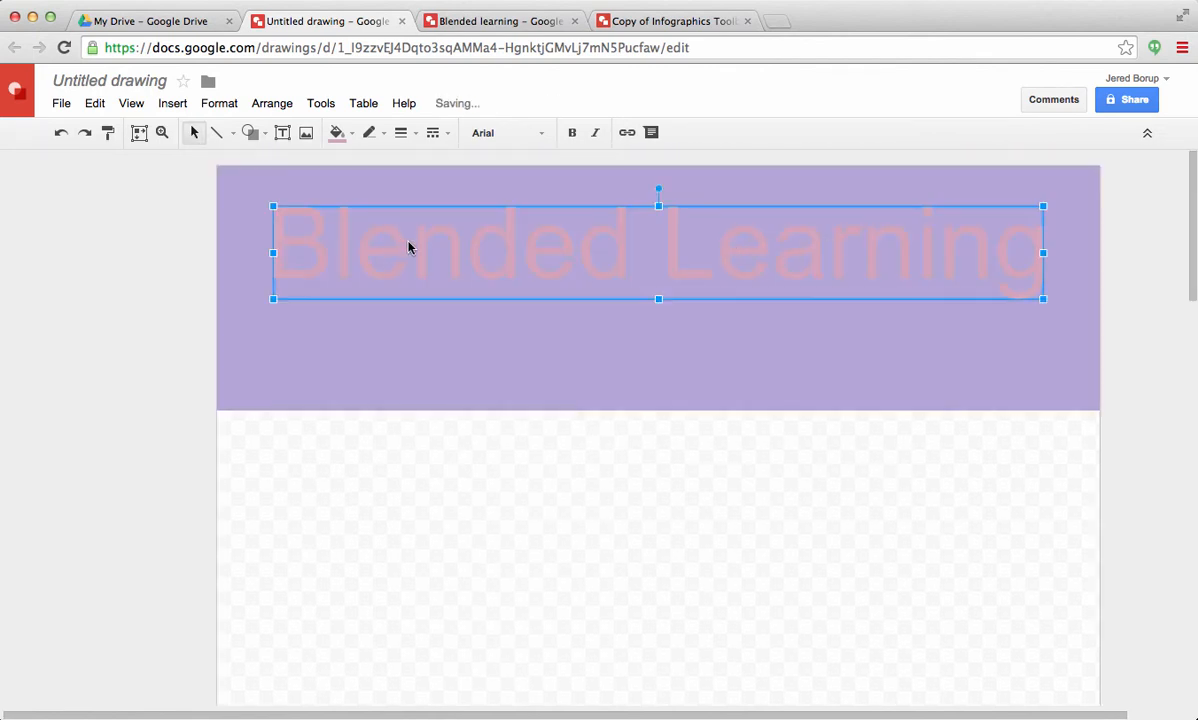
pyautogui.click(337, 133)
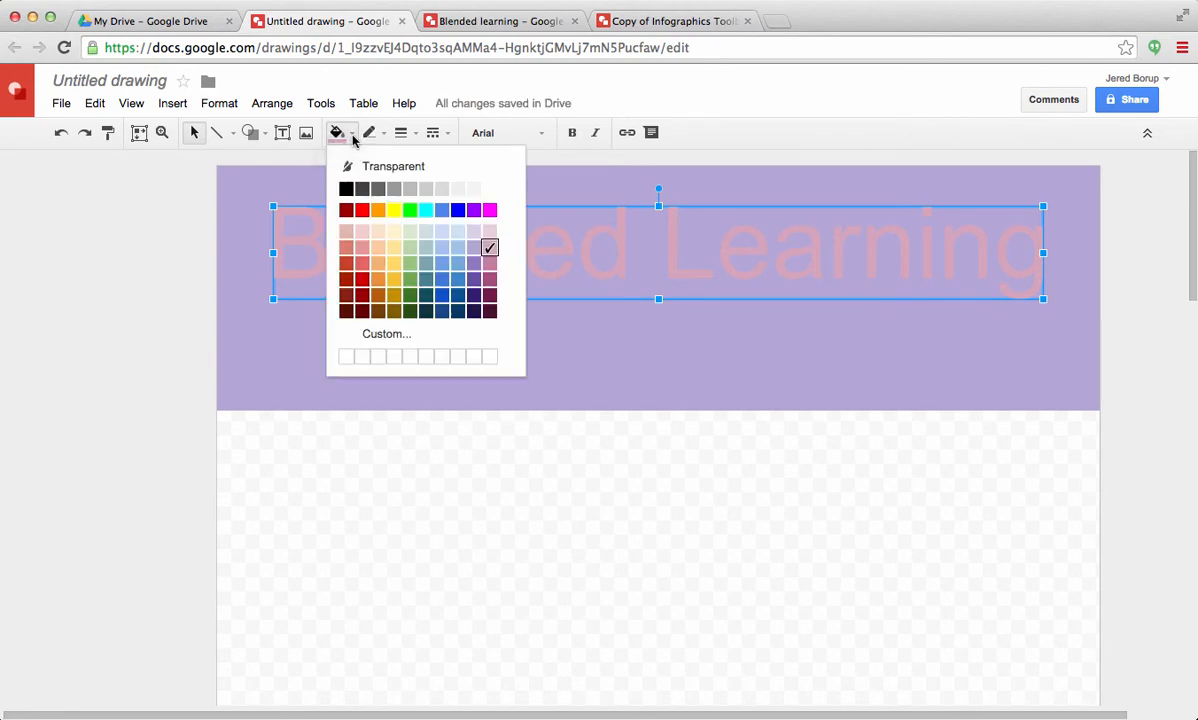
pyautogui.click(489, 188)
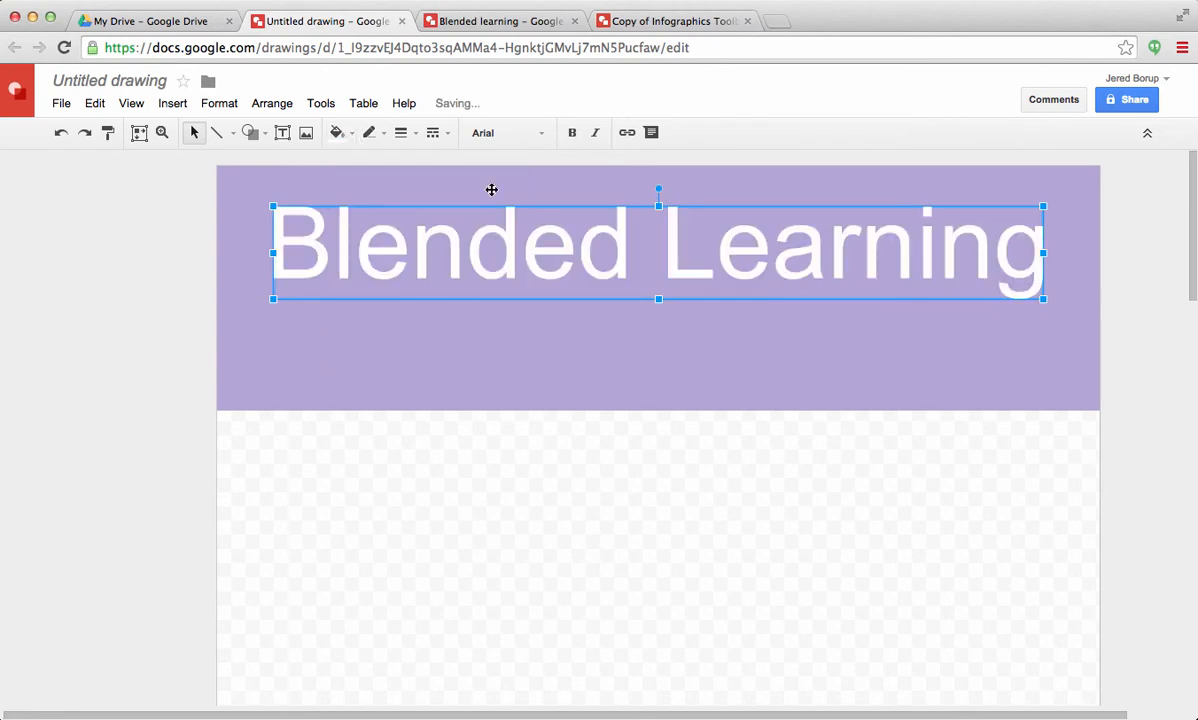
pyautogui.click(496, 536)
# Step: Duplicate the purple banner rectangle and place the copy directly beneath the original, aligned with its side edges
pyautogui.click(463, 398)
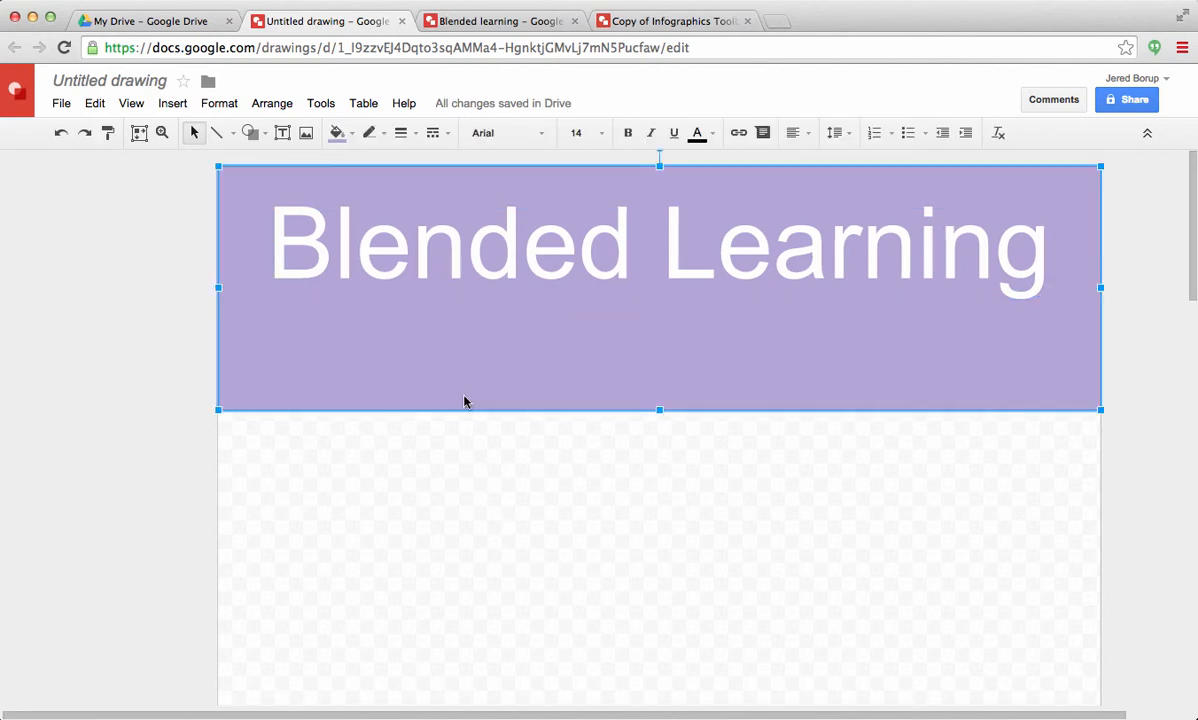
pyautogui.press('super+d')
pyautogui.press('Left')
pyautogui.press('Left')
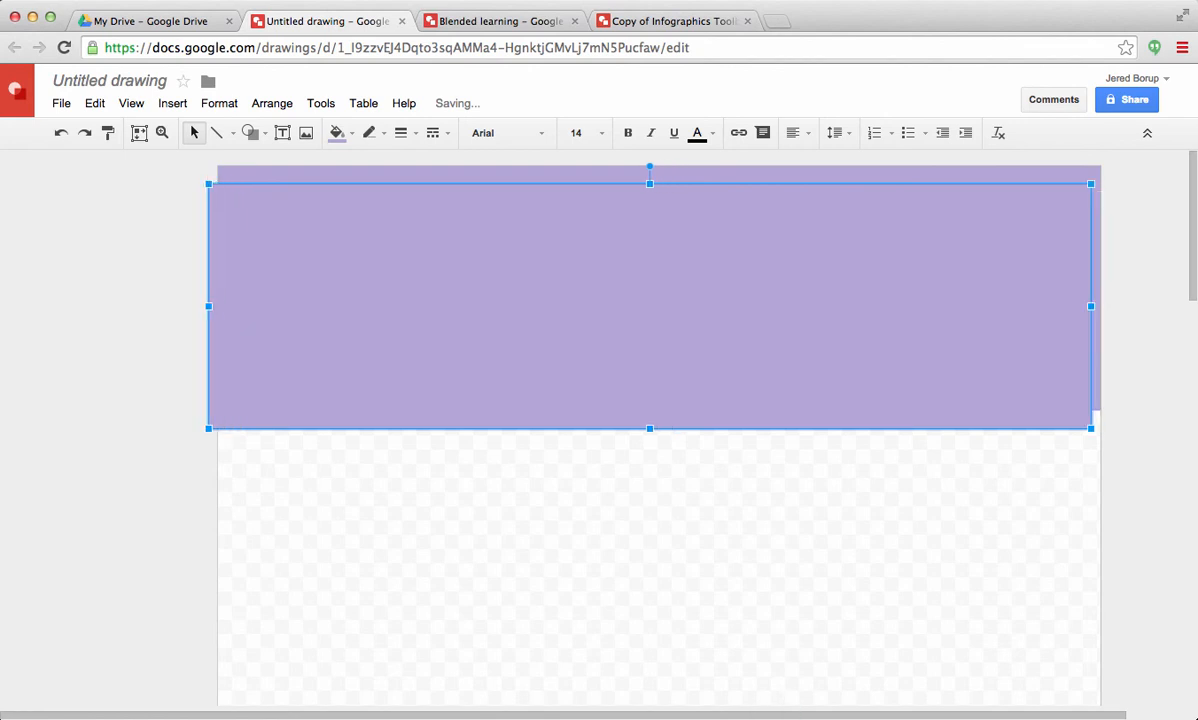
pyautogui.press('Right')
pyautogui.press('Down')
pyautogui.press('Down')
pyautogui.press('Down')
pyautogui.press('Down')
pyautogui.press('Down')
pyautogui.press('Down')
pyautogui.press('Down')
pyautogui.press('Down')
pyautogui.press('Down')
pyautogui.press('Down')
pyautogui.press('Down')
pyautogui.press('Down')
pyautogui.press('Down')
pyautogui.press('Down')
pyautogui.press('Down')
pyautogui.press('Down')
pyautogui.press('Down')
pyautogui.press('Down')
pyautogui.press('Down')
pyautogui.press('Down')
pyautogui.press('Down')
pyautogui.press('Down')
pyautogui.press('Down')
pyautogui.press('Down')
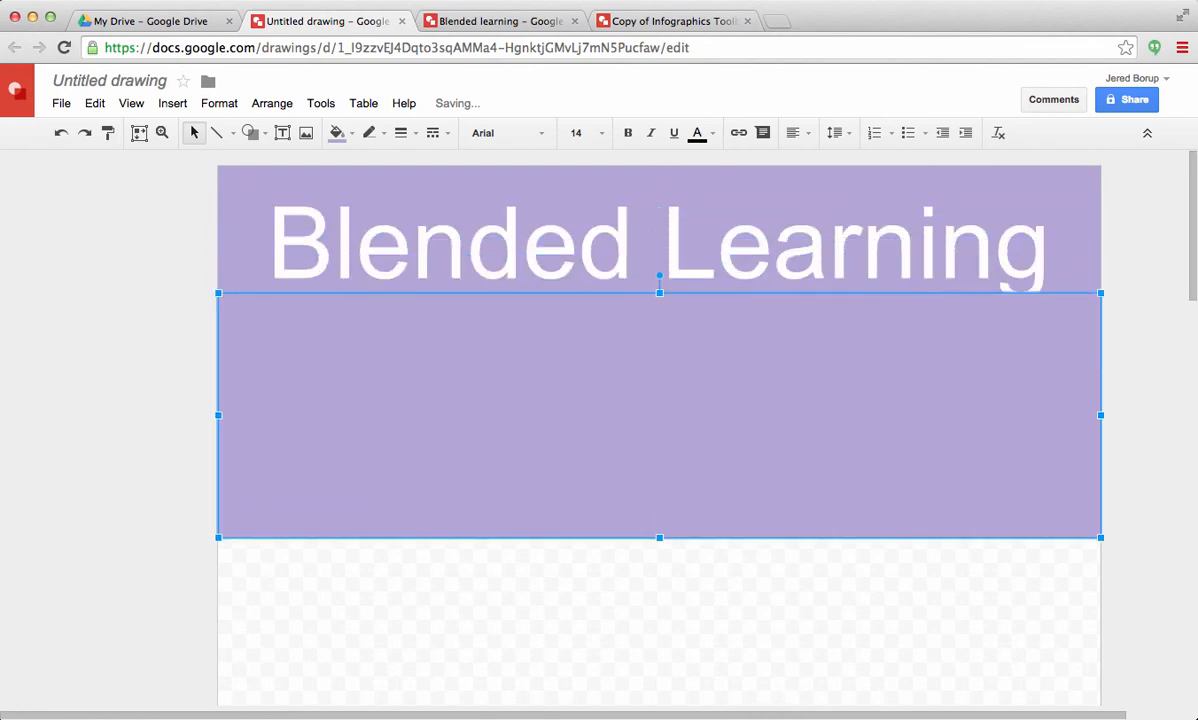
pyautogui.press('Up')
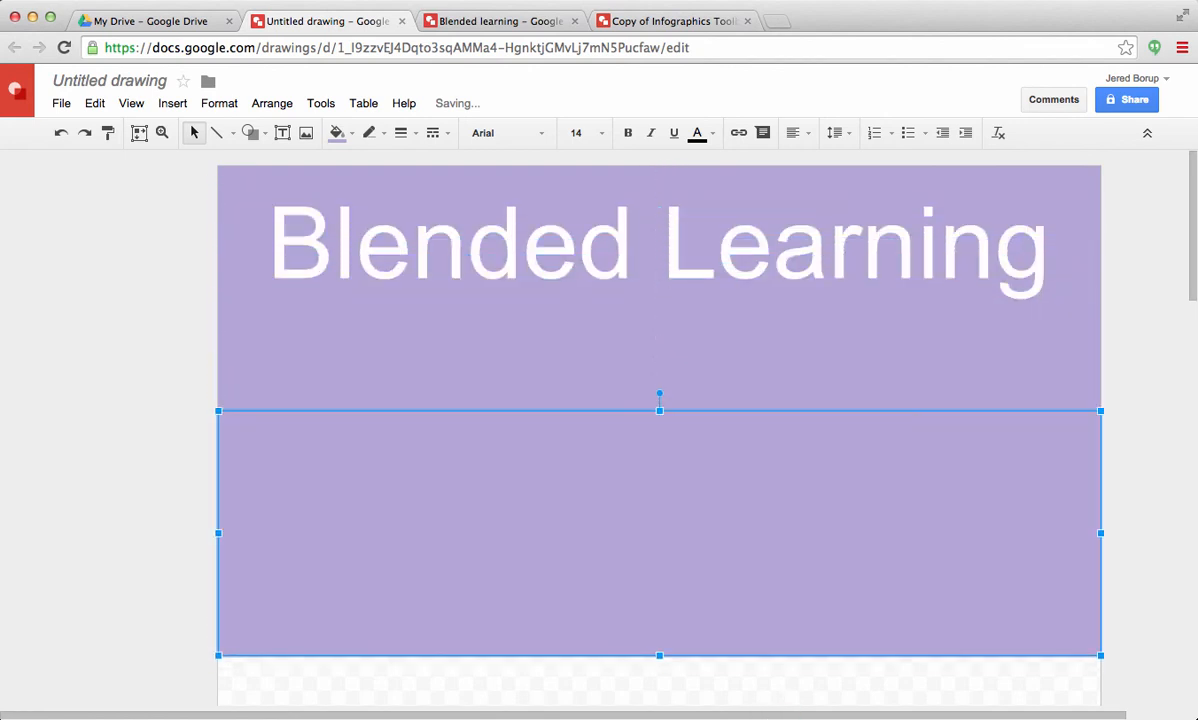
# Step: Fill the duplicated rectangle with light cornflower blue and stretch its lower edge down to about 1.7 times its height
pyautogui.click(350, 138)
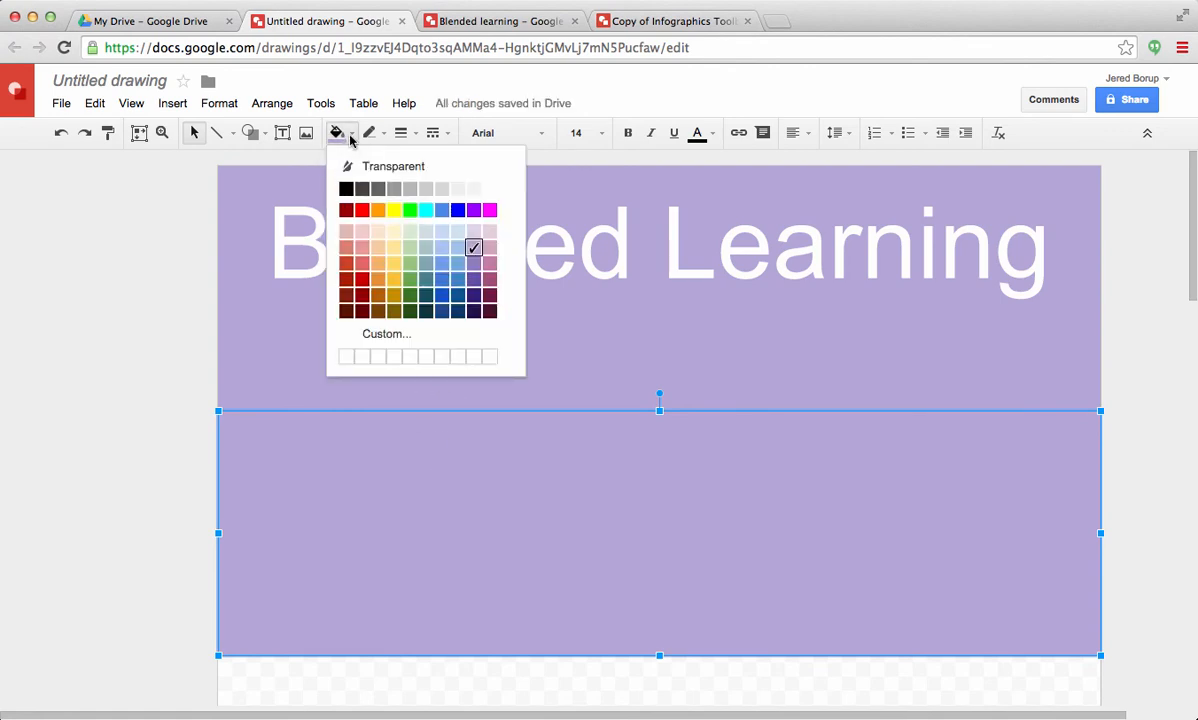
pyautogui.click(441, 247)
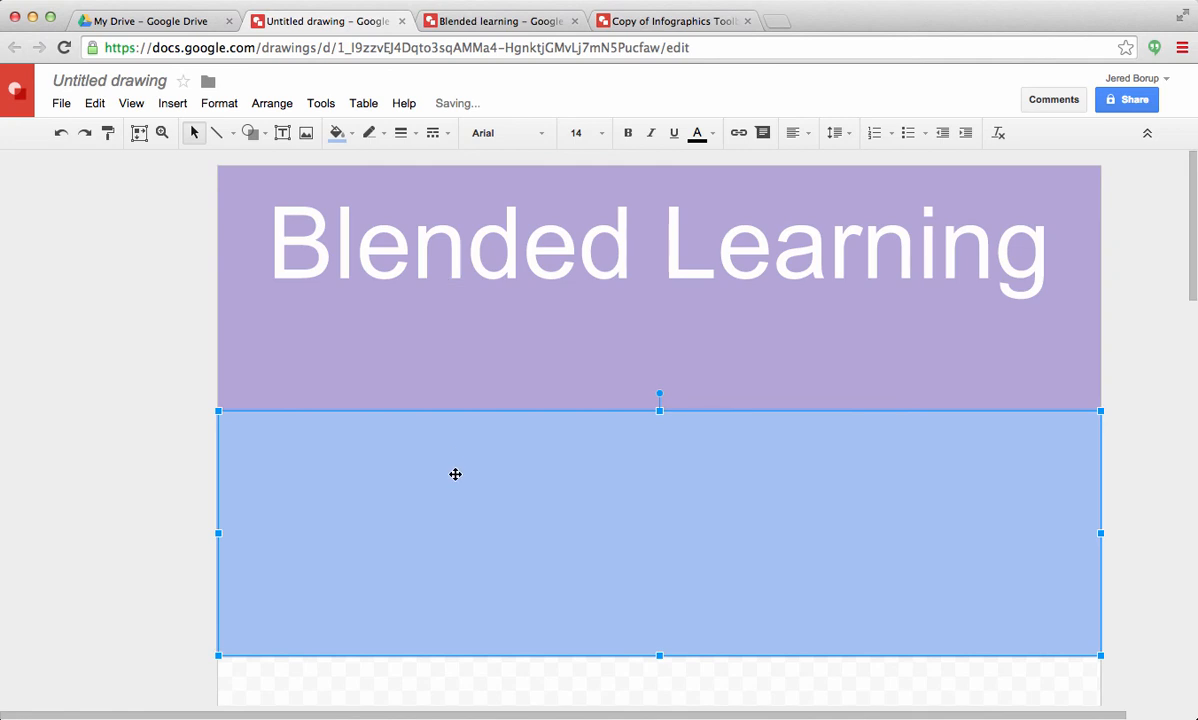
pyautogui.scroll(-2, 455, 473)
pyautogui.scroll(-3, 455, 472)
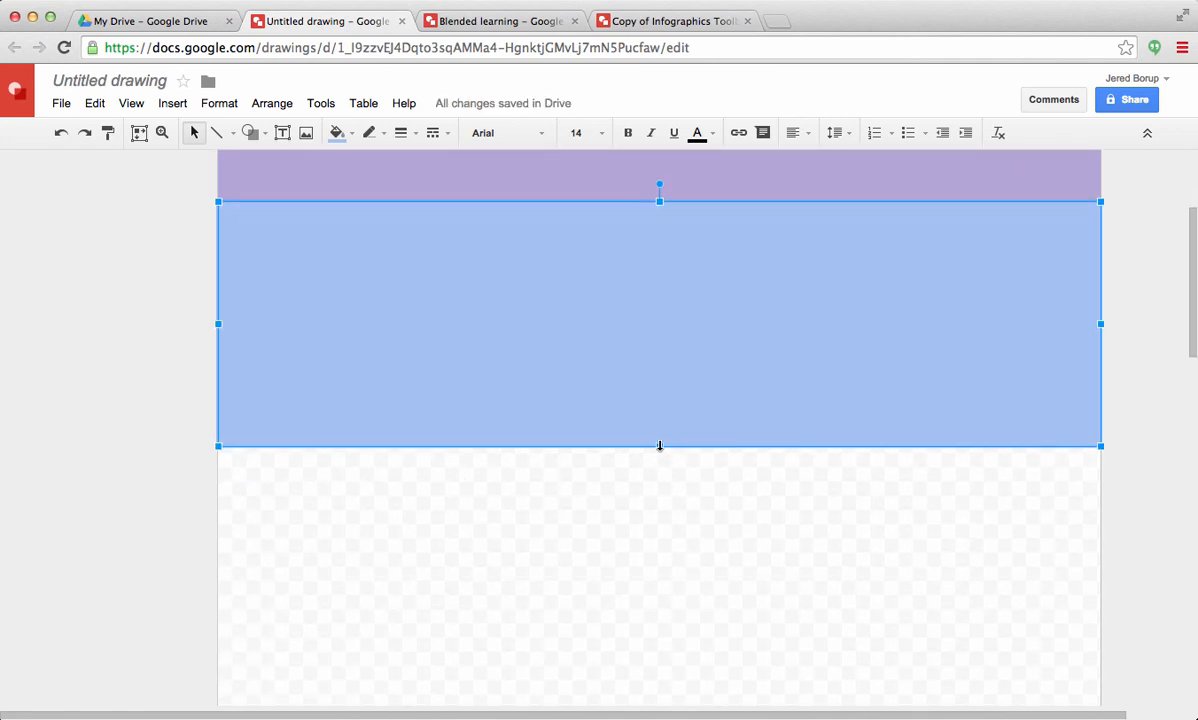
pyautogui.moveTo(660, 446); pyautogui.dragTo(659, 620)
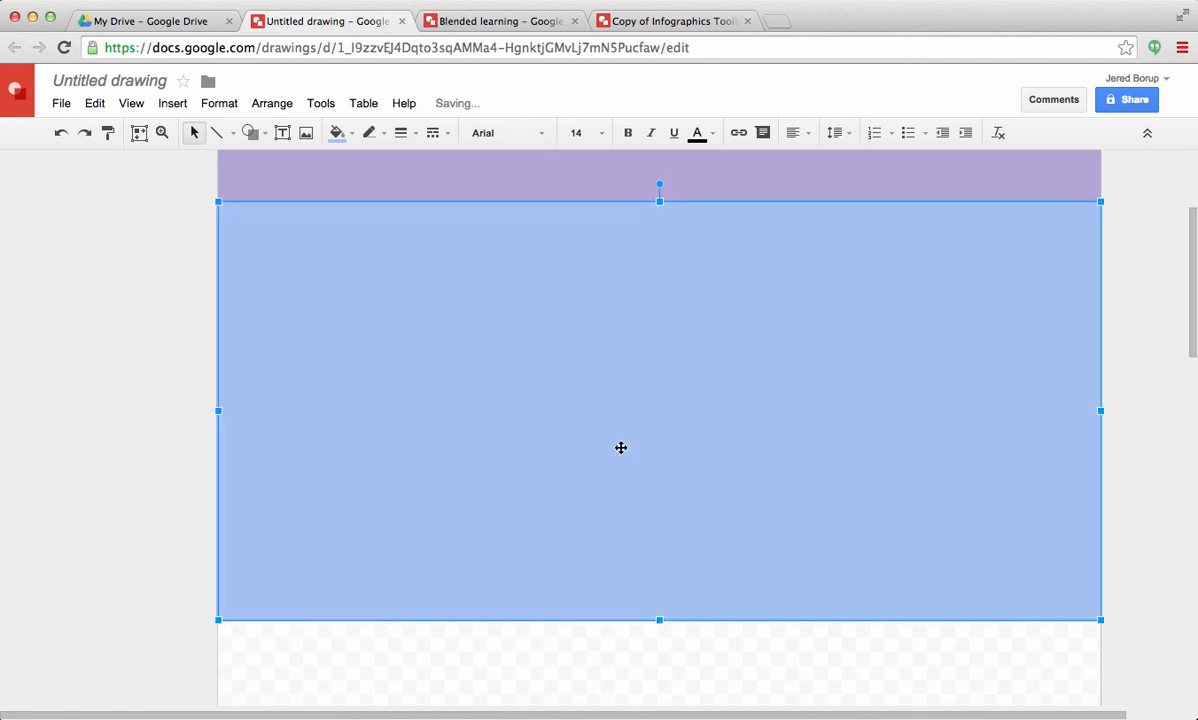
pyautogui.scroll(3, 621, 447)
pyautogui.scroll(-2, 621, 447)
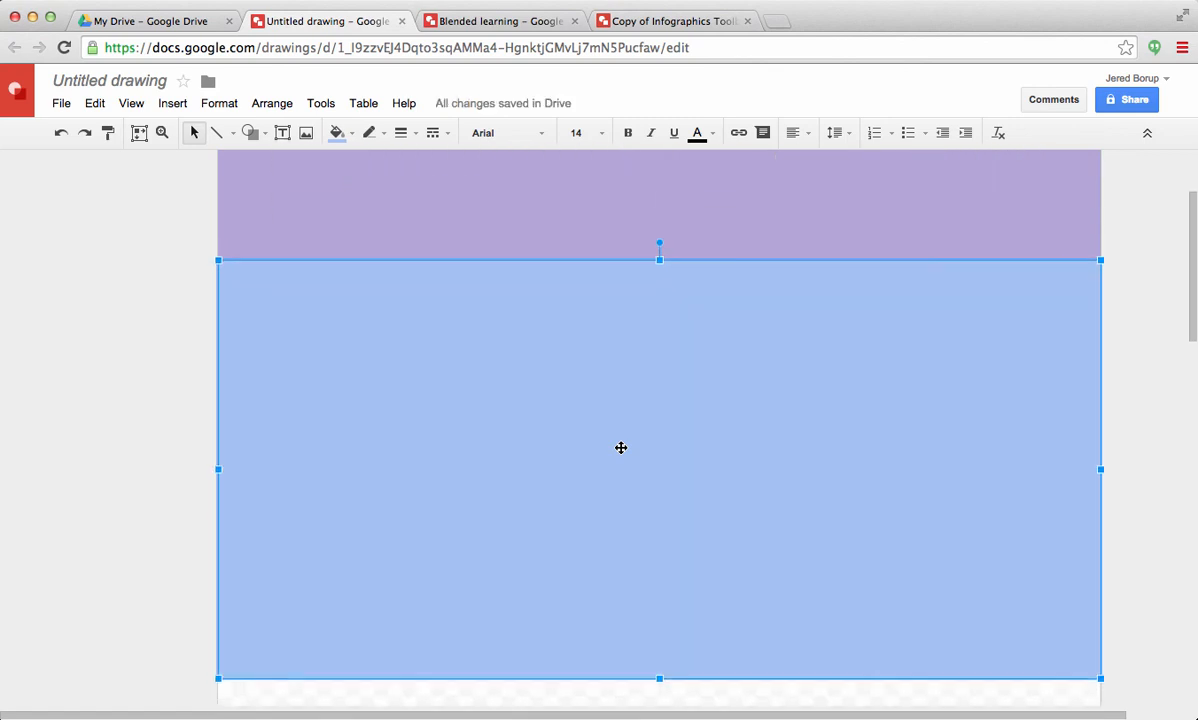